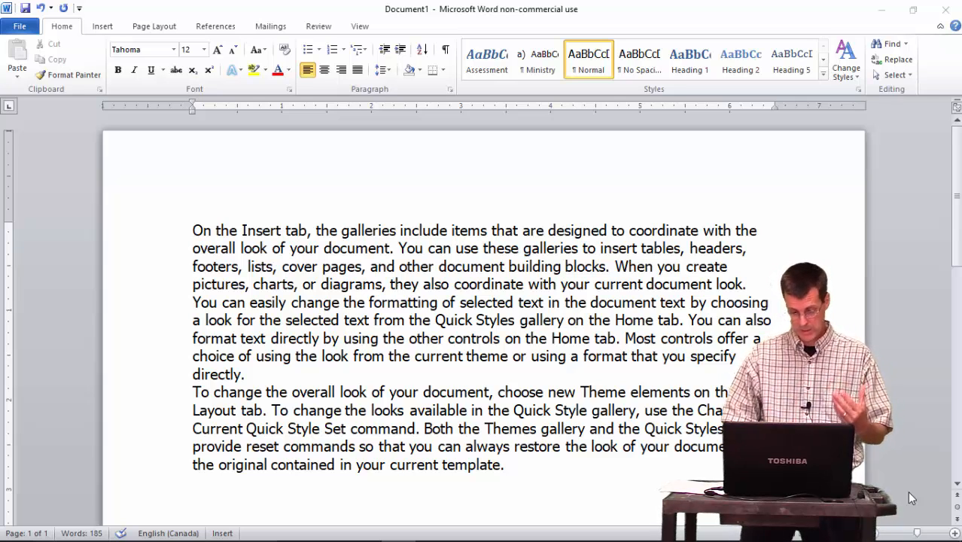
- Set the spacing of all the document's paragraphs to 6 pt before and 12 pt after, keeping single line spacing
mouse_move(644, 539)
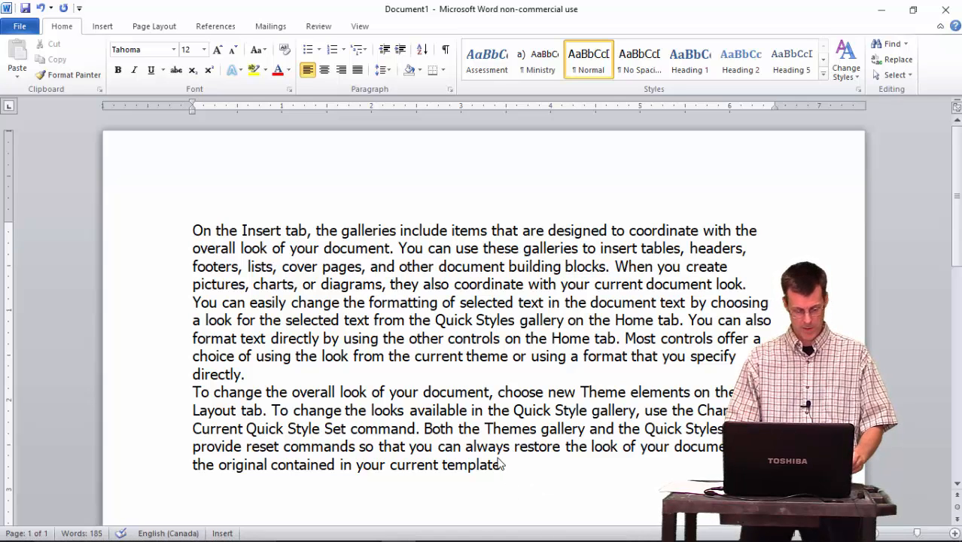
key(ctrl+a)
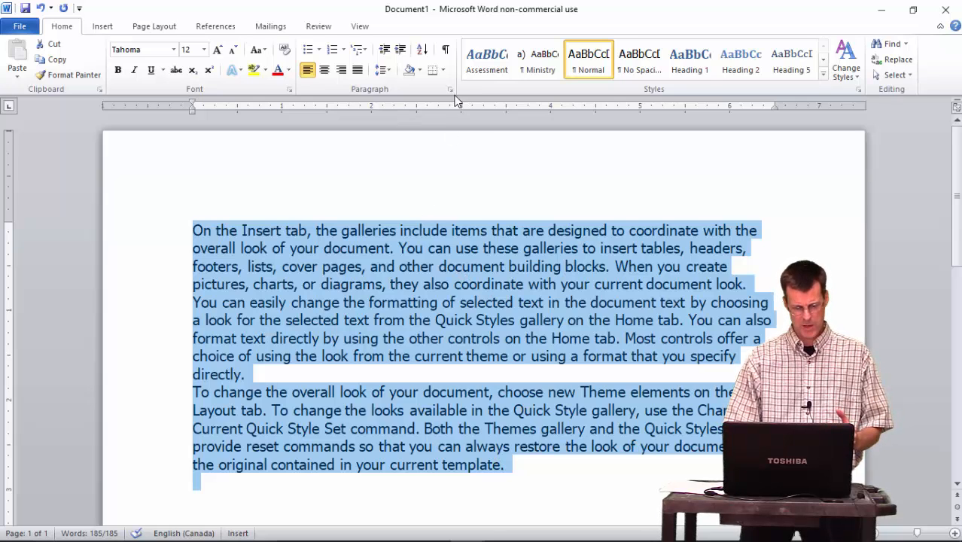
right_click(424, 245)
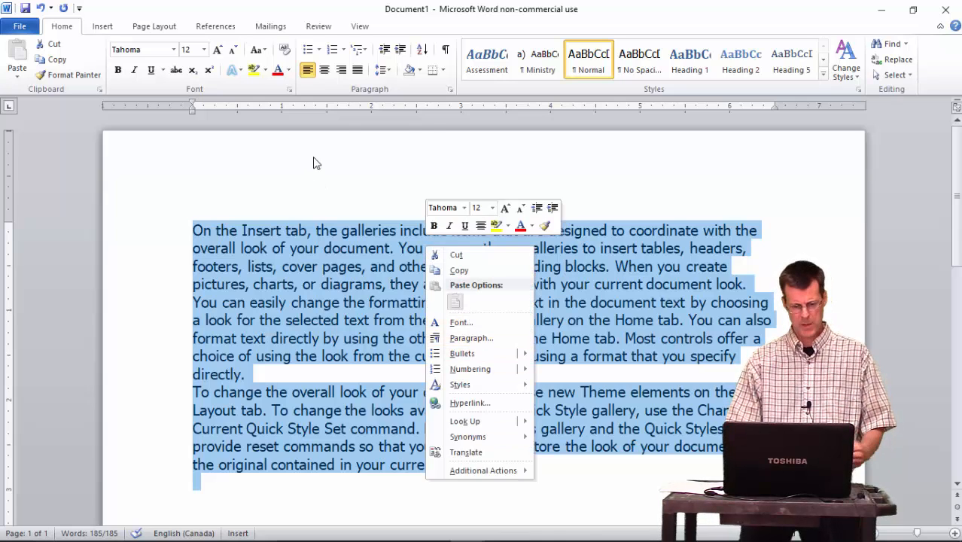
key(Escape)
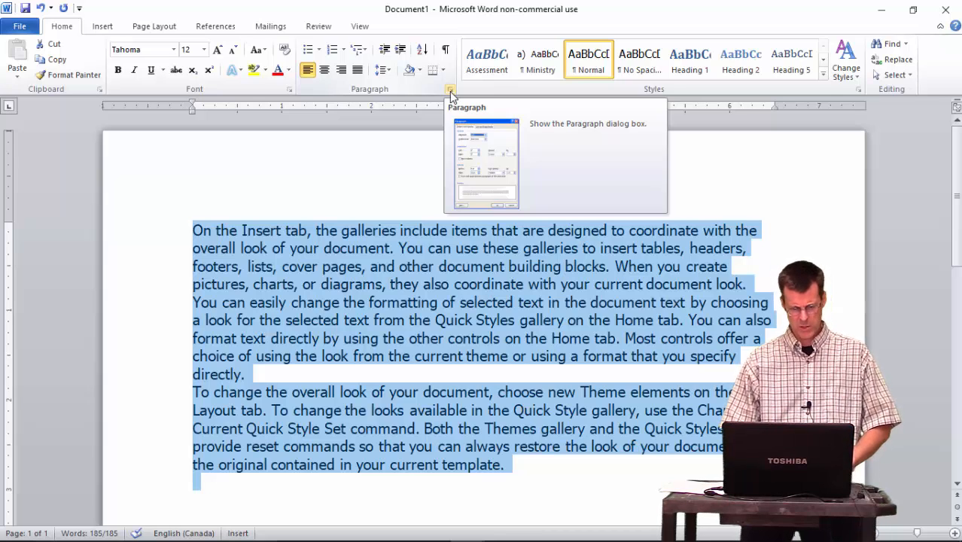
click(450, 91)
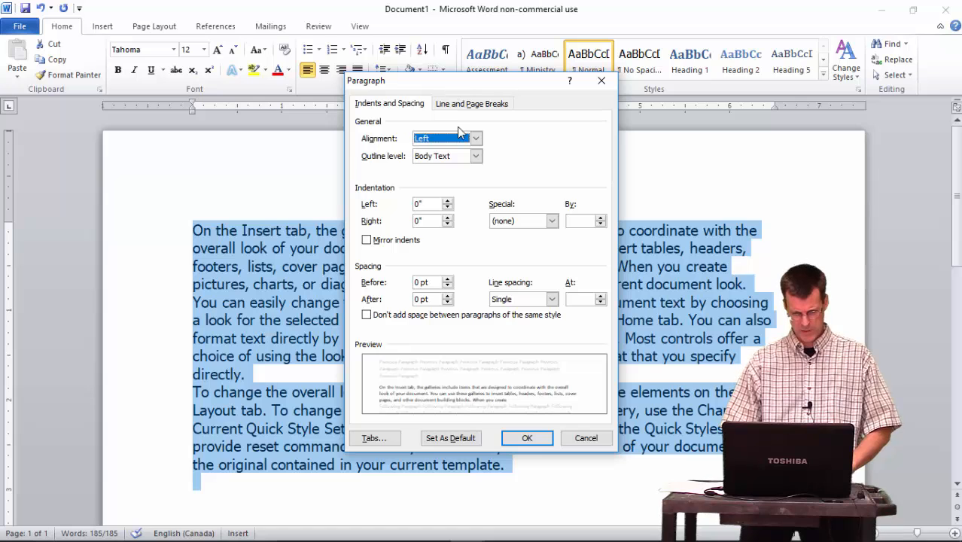
click(448, 282)
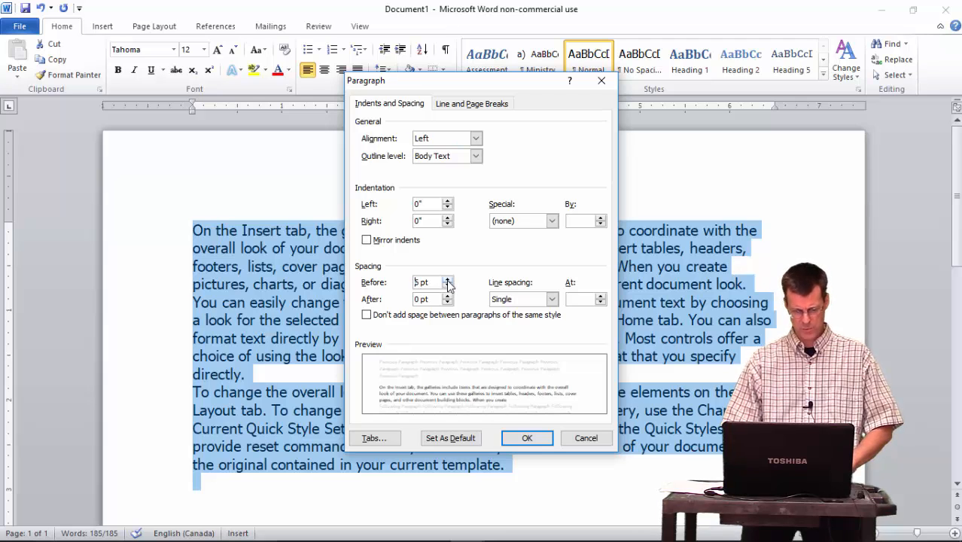
click(448, 296)
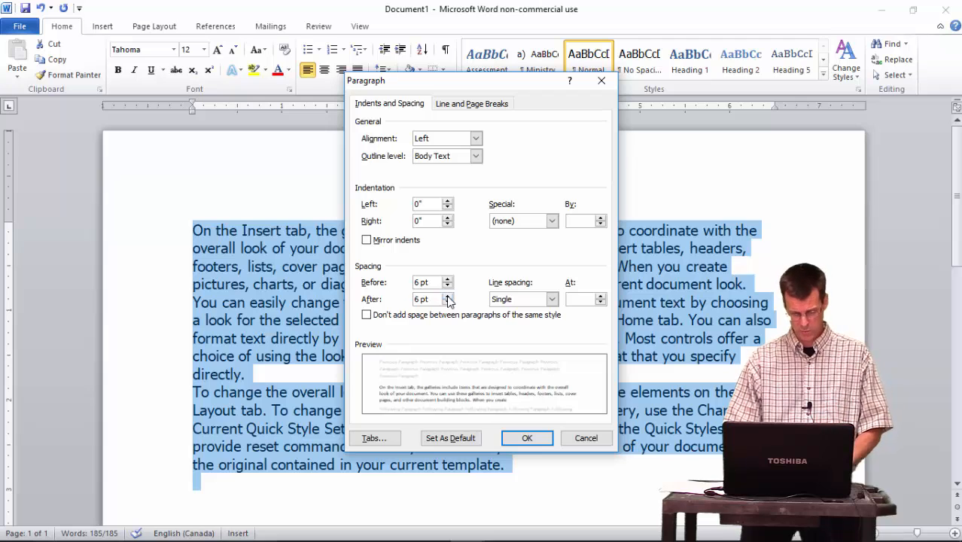
click(448, 297)
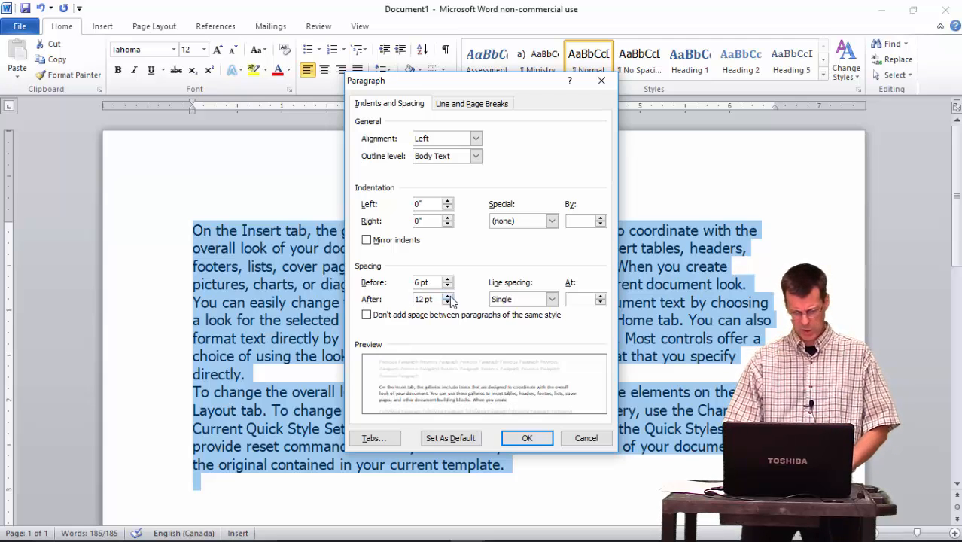
click(551, 300)
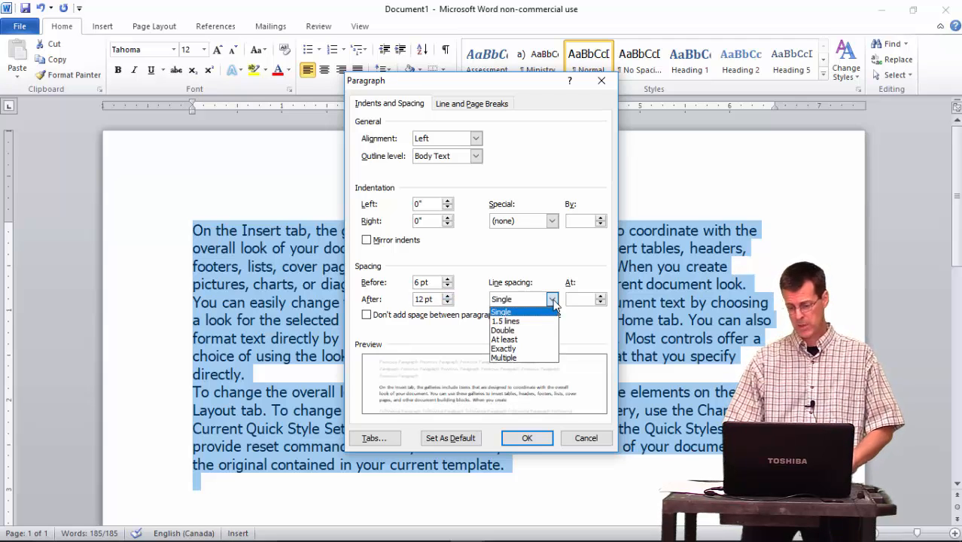
click(554, 301)
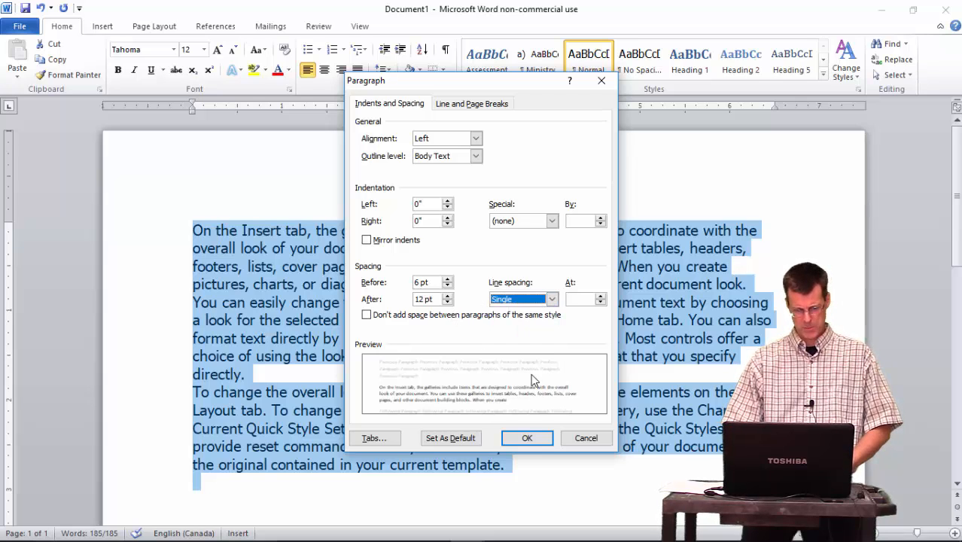
click(525, 437)
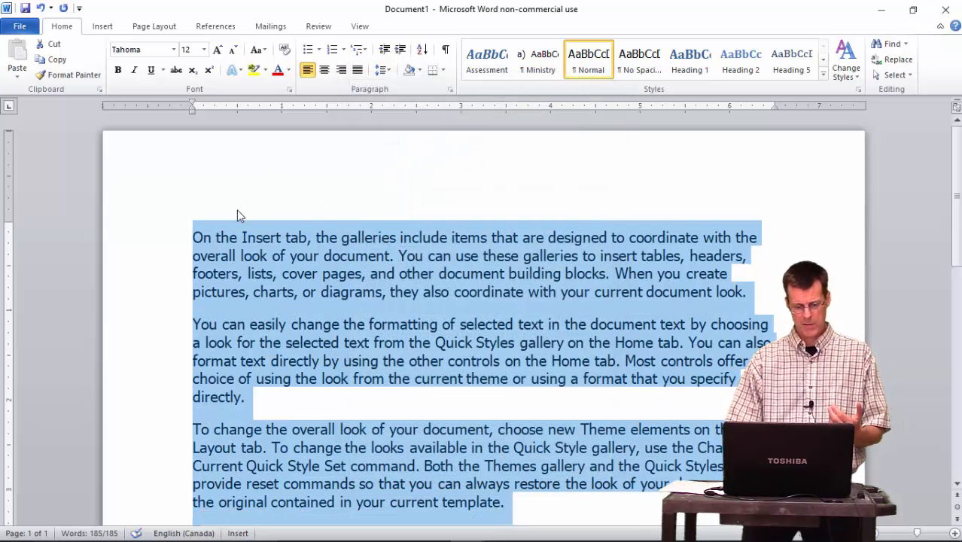
- Set the left indentation of the first paragraph to 1"
click(211, 239)
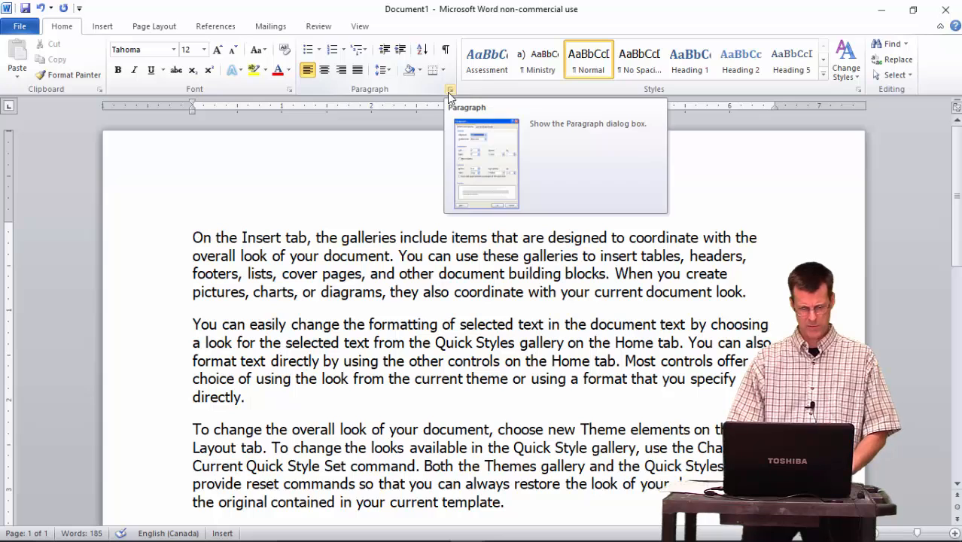
click(450, 91)
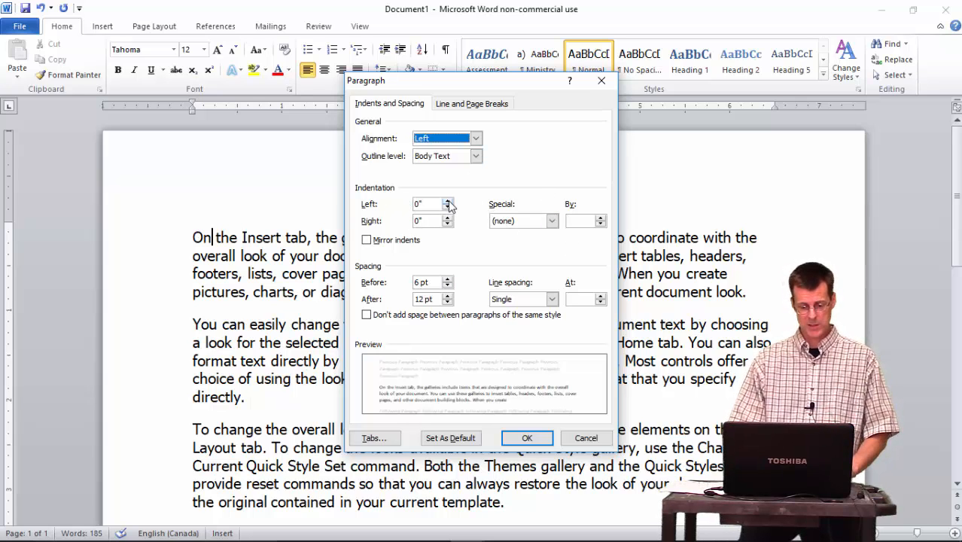
click(447, 202)
click(447, 201)
click(448, 202)
click(447, 201)
click(447, 202)
click(447, 202)
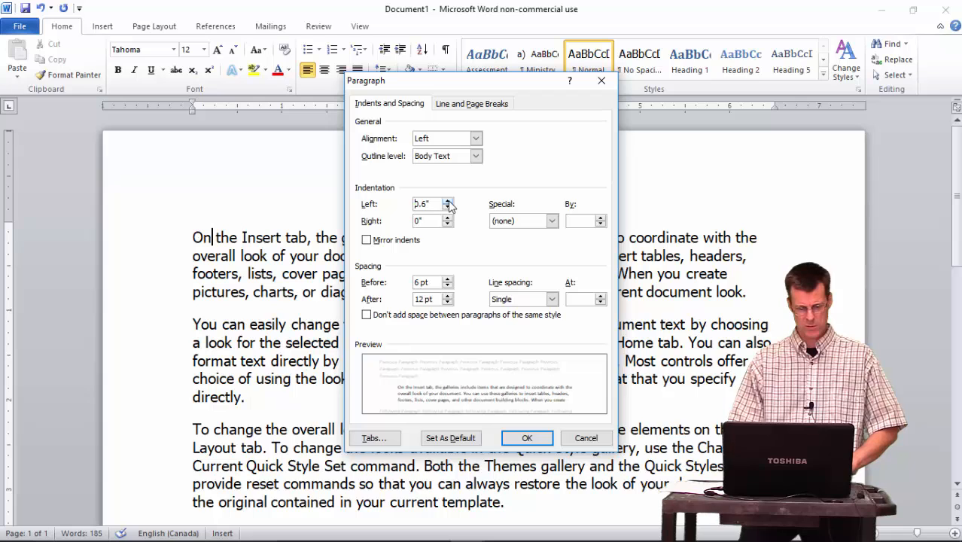
click(448, 202)
click(448, 202)
click(447, 202)
click(447, 202)
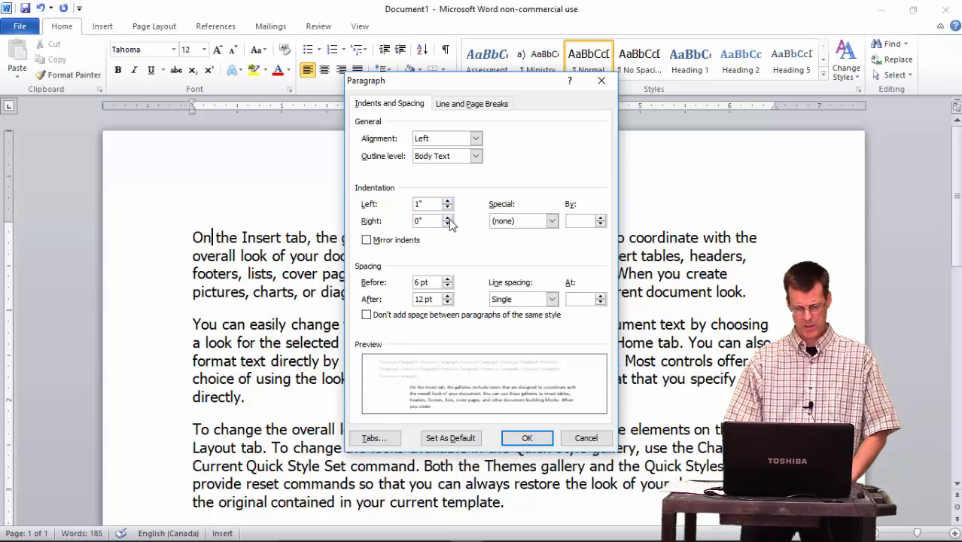
- Set the first paragraph's right indentation to 0.6" and apply the paragraph settings
click(447, 217)
click(447, 217)
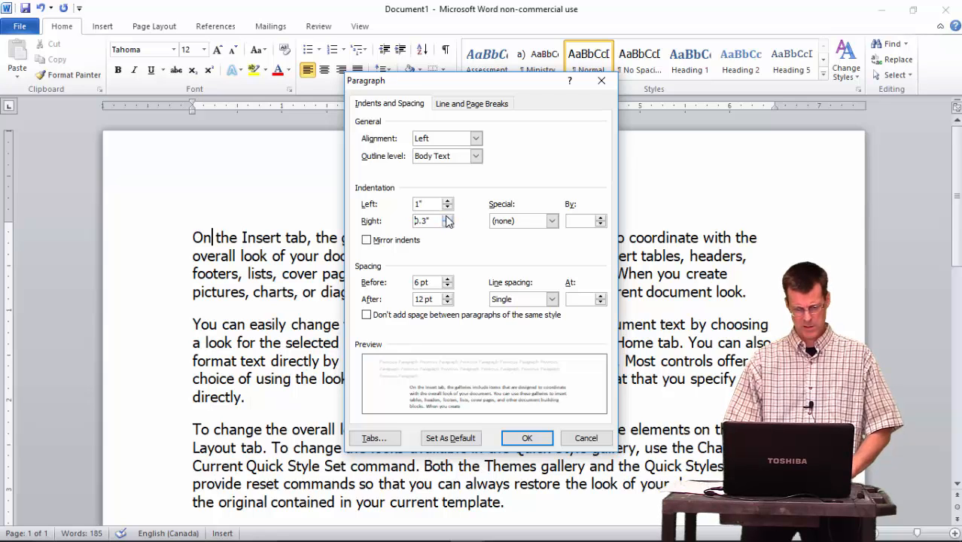
click(448, 217)
click(447, 217)
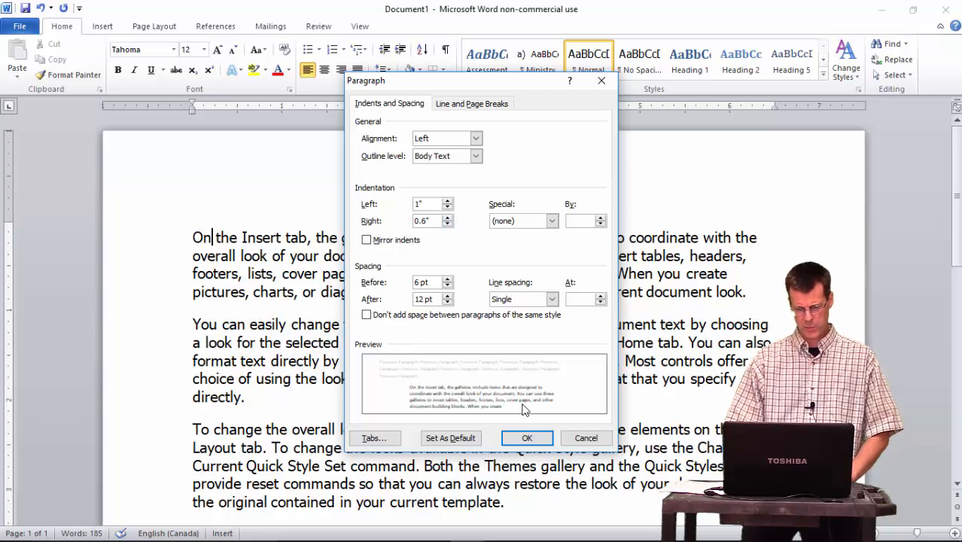
click(527, 438)
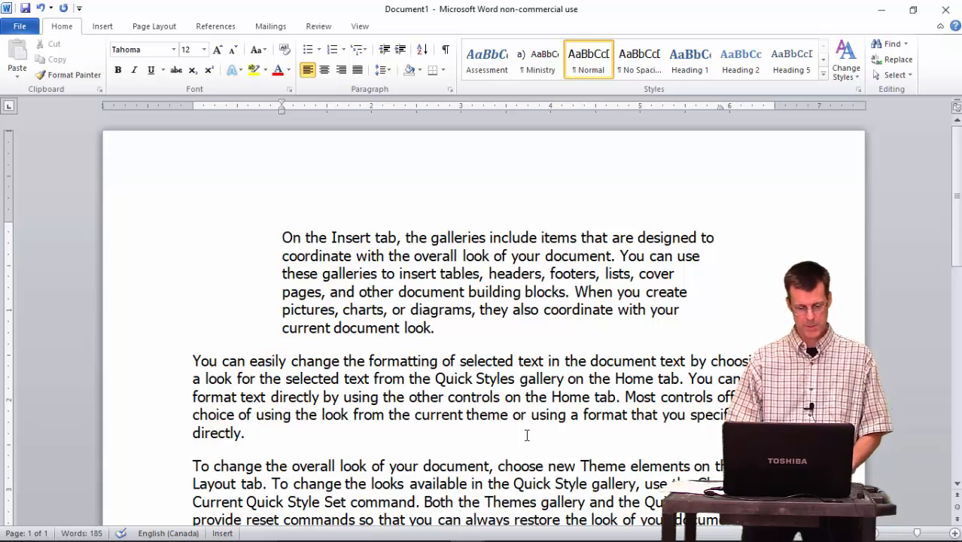
- Apply a 0.5" first-line indent to the second paragraph, and extend it to 1" with the ruler's indent marker
mouse_move(351, 540)
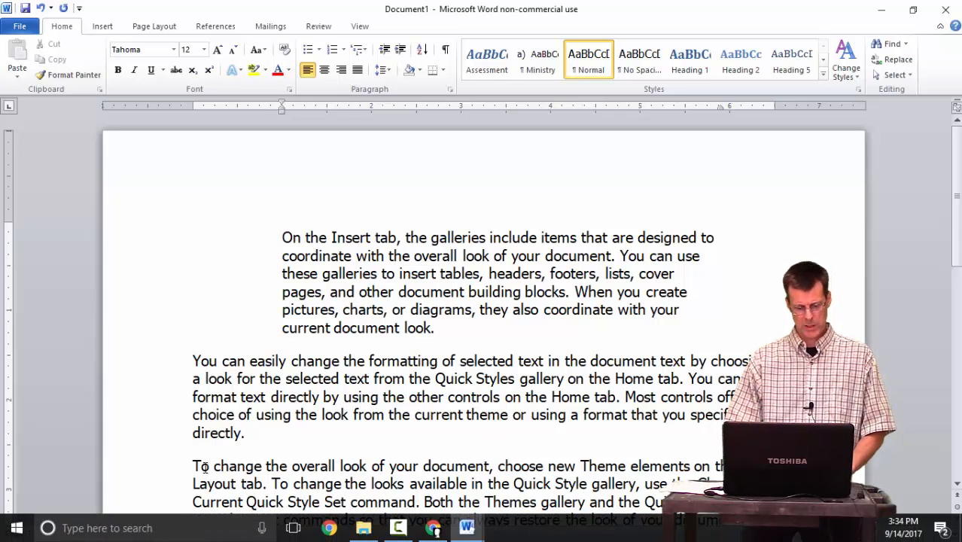
click(217, 362)
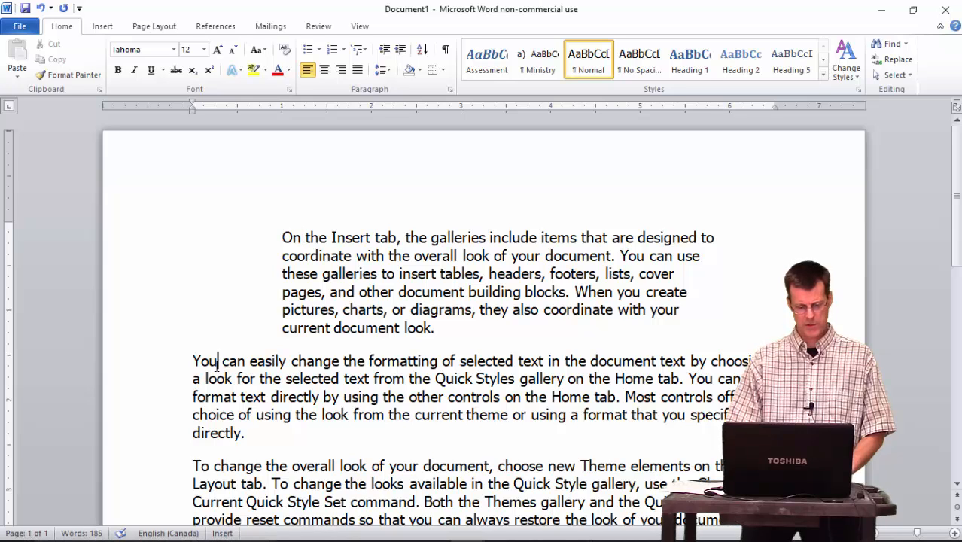
right_click(217, 363)
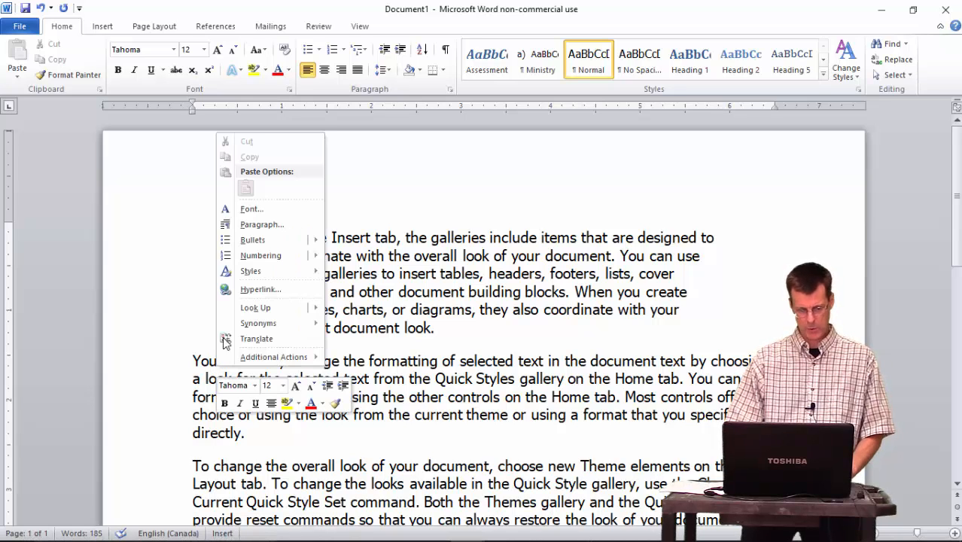
click(261, 224)
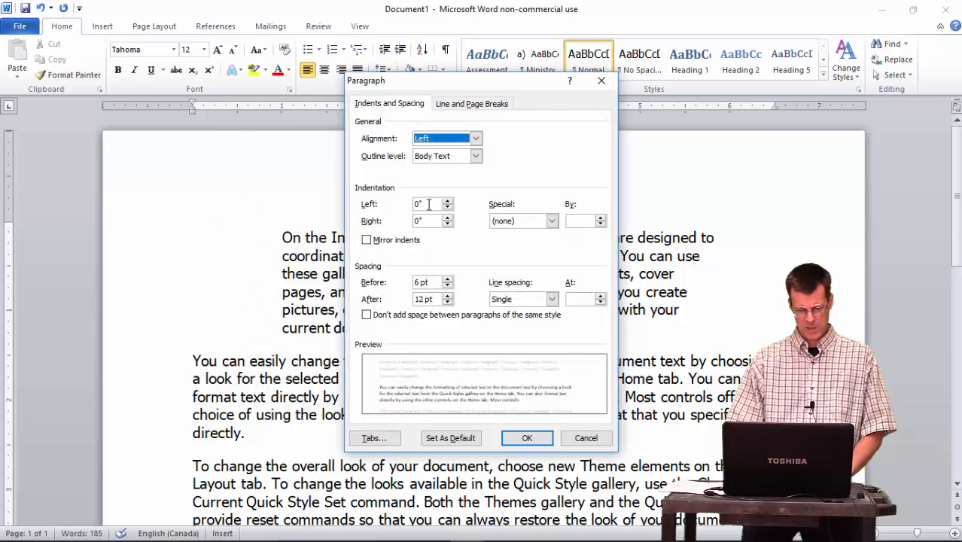
click(552, 221)
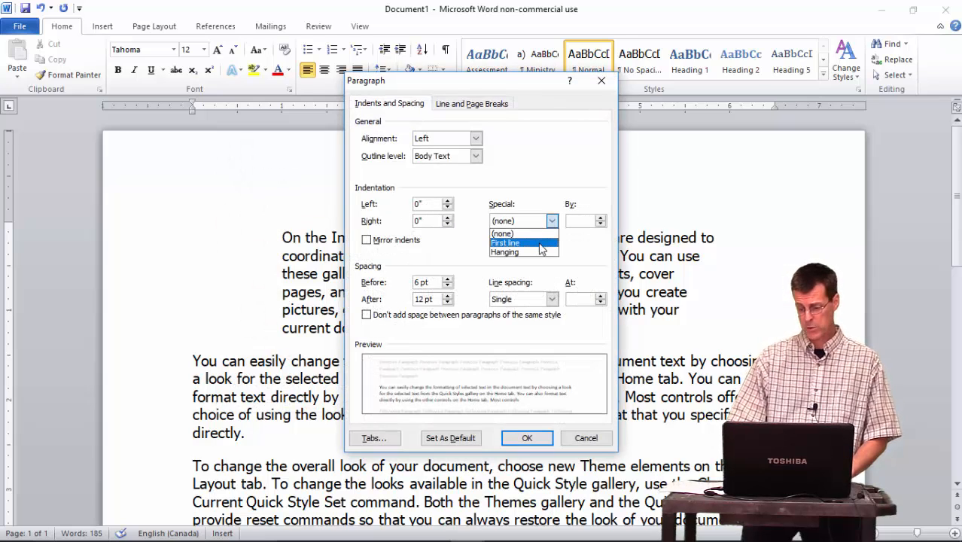
click(539, 244)
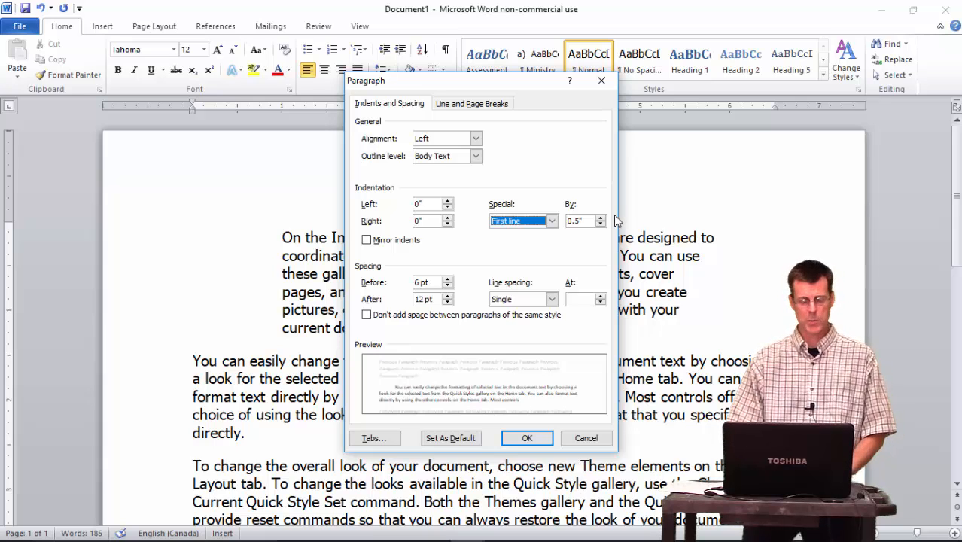
click(523, 438)
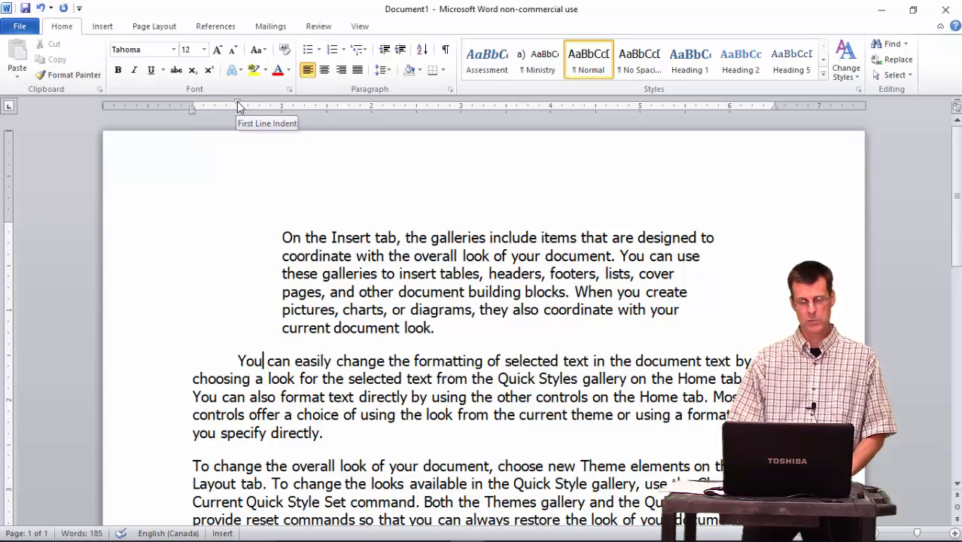
mouse_move(238, 104)
mouse_down()
mouse_move(272, 105)
mouse_move(282, 120)
mouse_up()
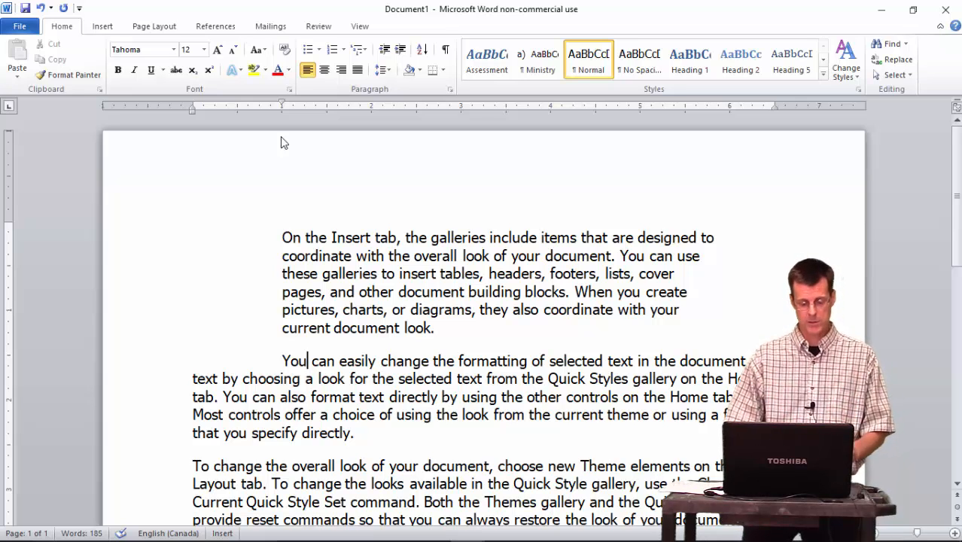
- Apply a 0.5" hanging indent to the third paragraph, and widen it to about 0.9" with the ruler's indent marker
click(195, 464)
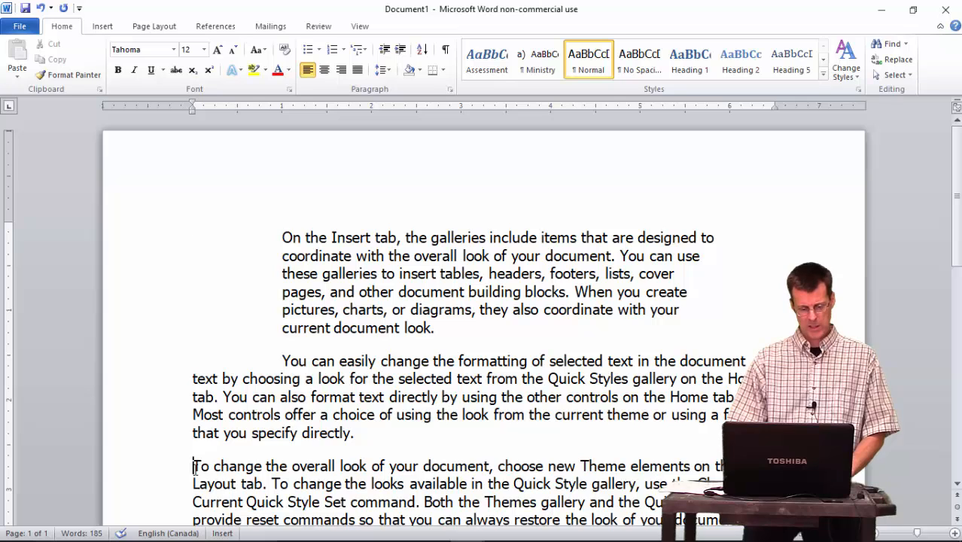
right_click(194, 468)
click(239, 332)
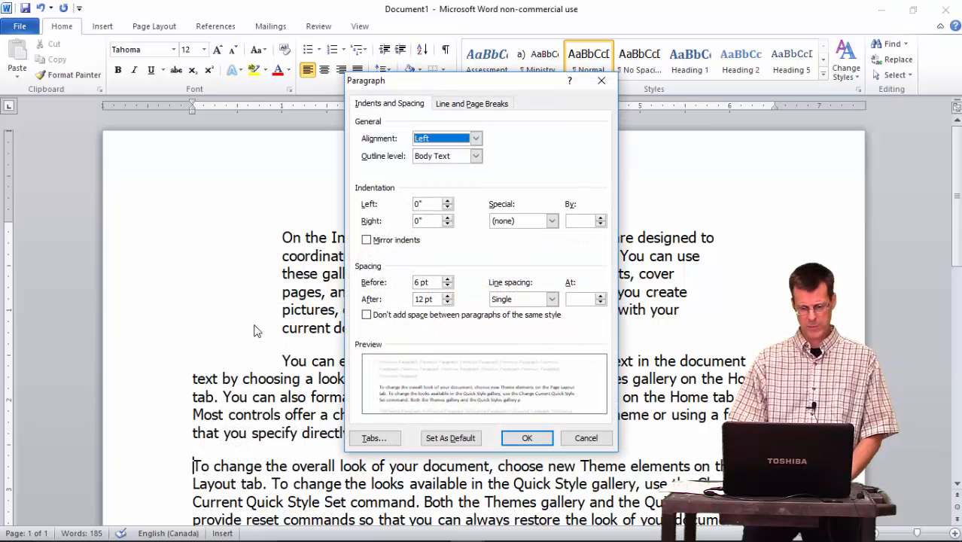
click(552, 220)
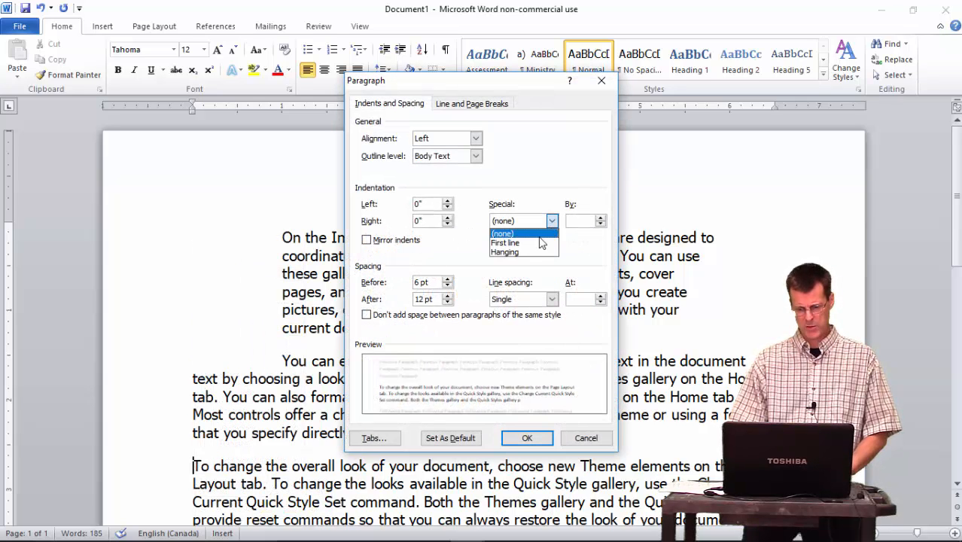
click(536, 250)
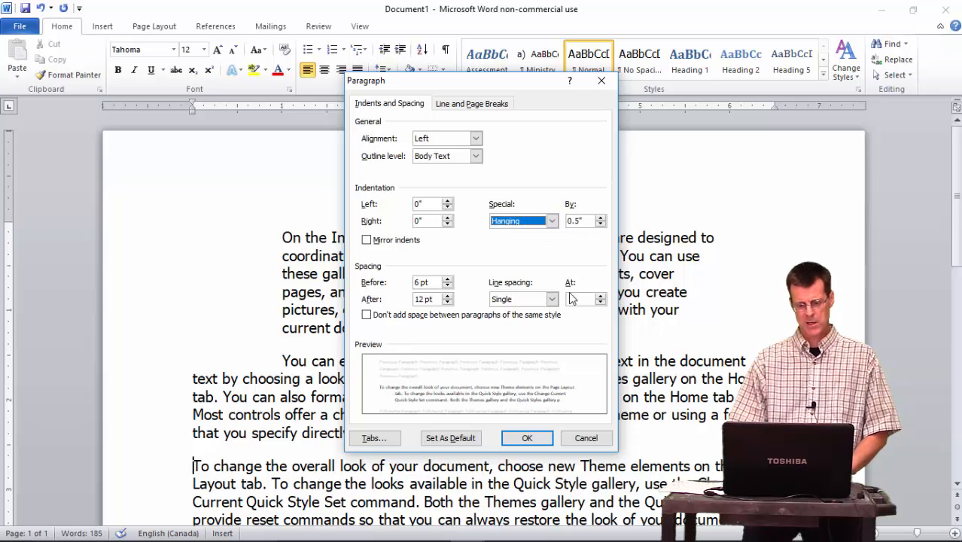
click(527, 438)
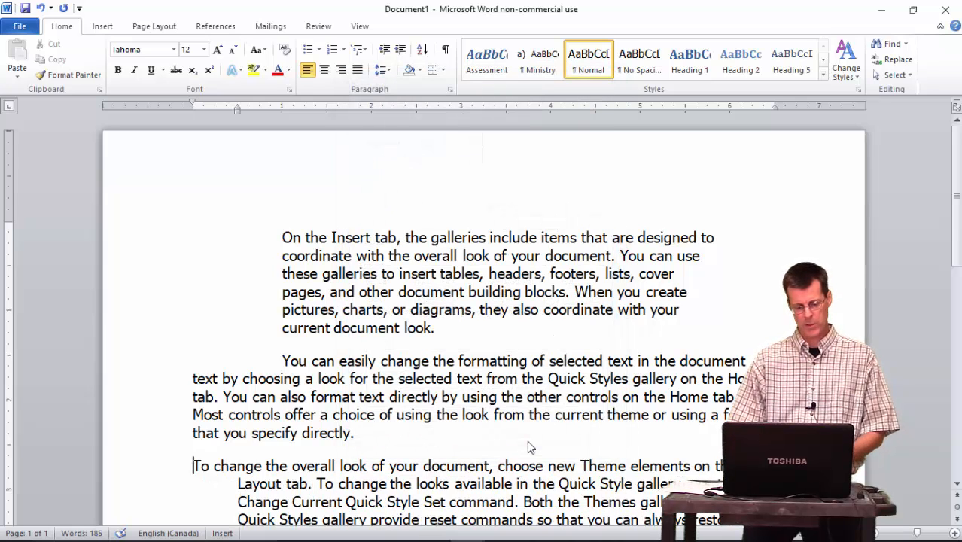
scroll(529, 447, down, 2)
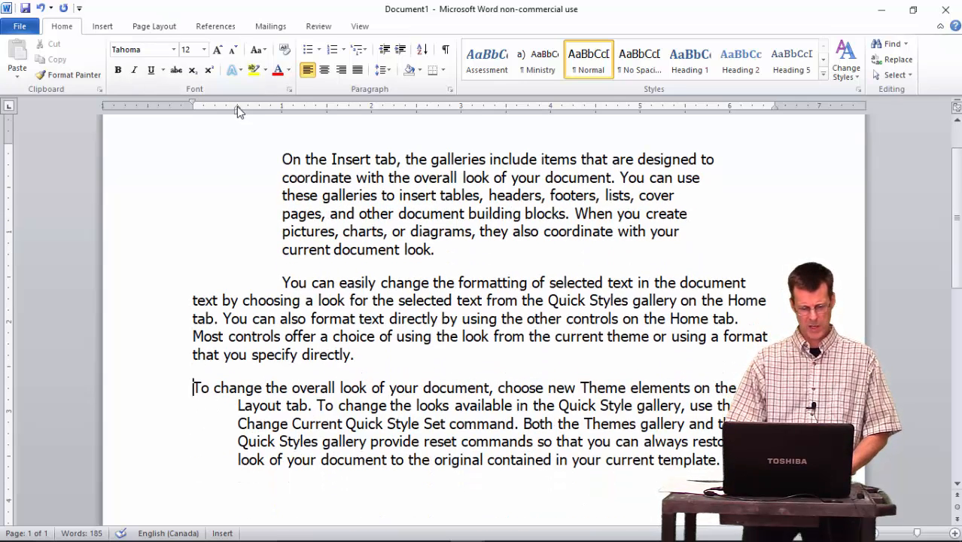
drag(237, 108, 271, 114)
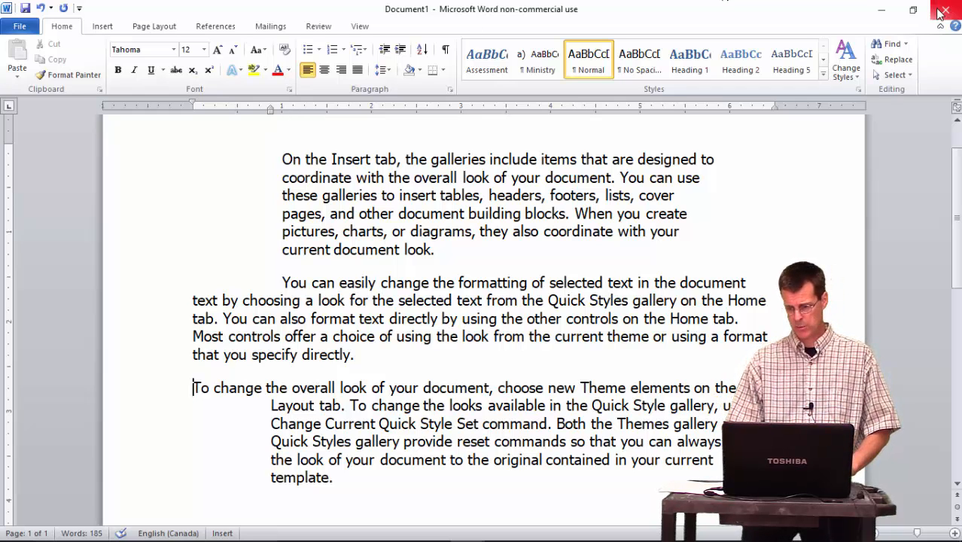
- Minimize the practice document and bring up the menu document with The Harbour Cafe breakfast list
click(887, 10)
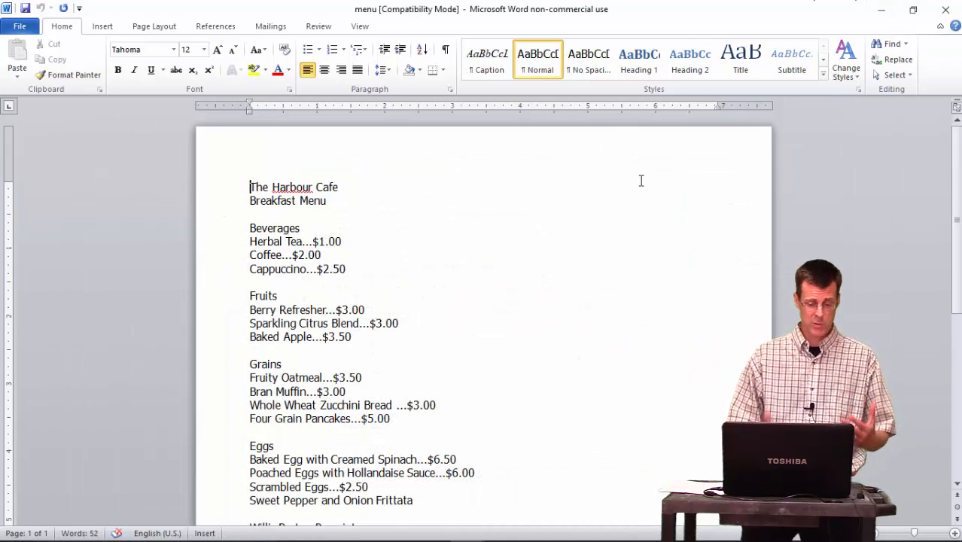
scroll(641, 181, down, 1)
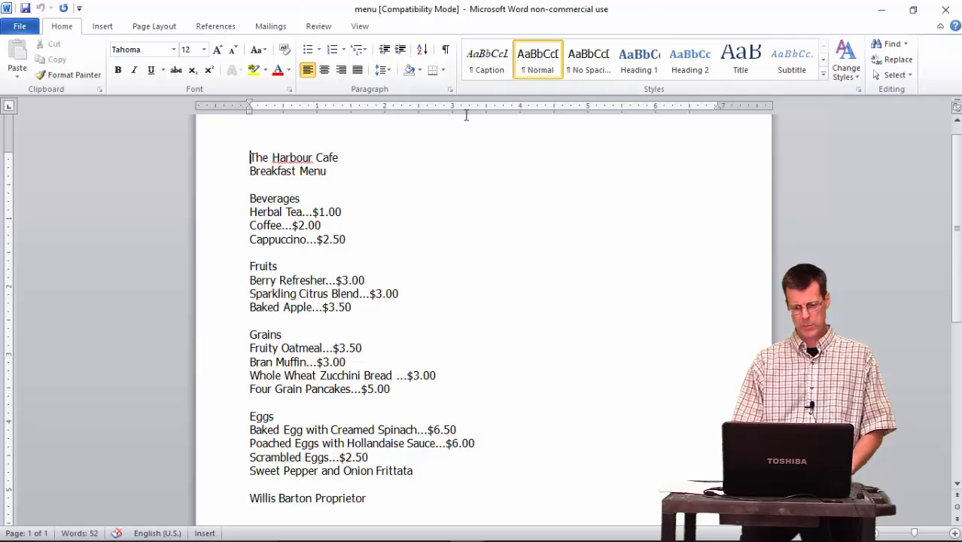
- Apply the Title style to "The Harbour Cafe" line and close the list of styles
click(302, 158)
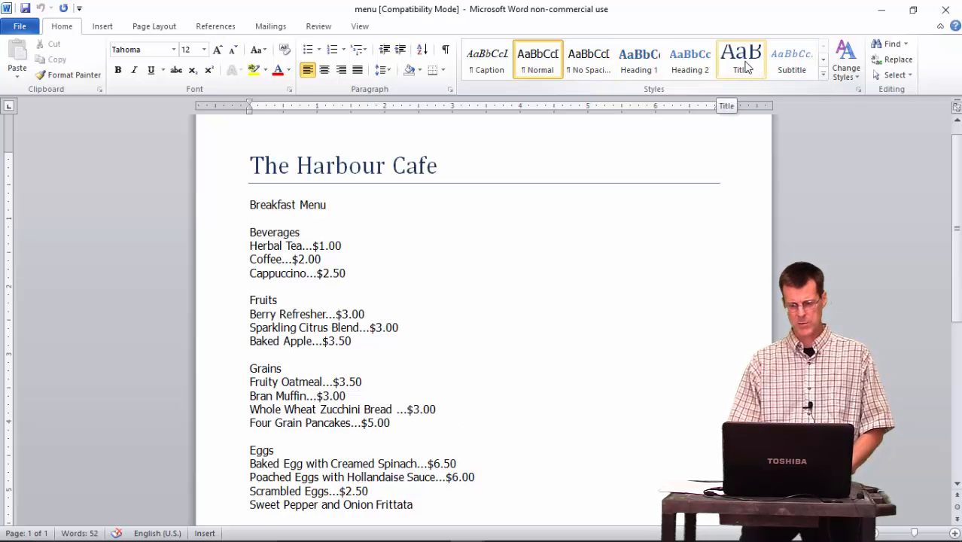
click(857, 90)
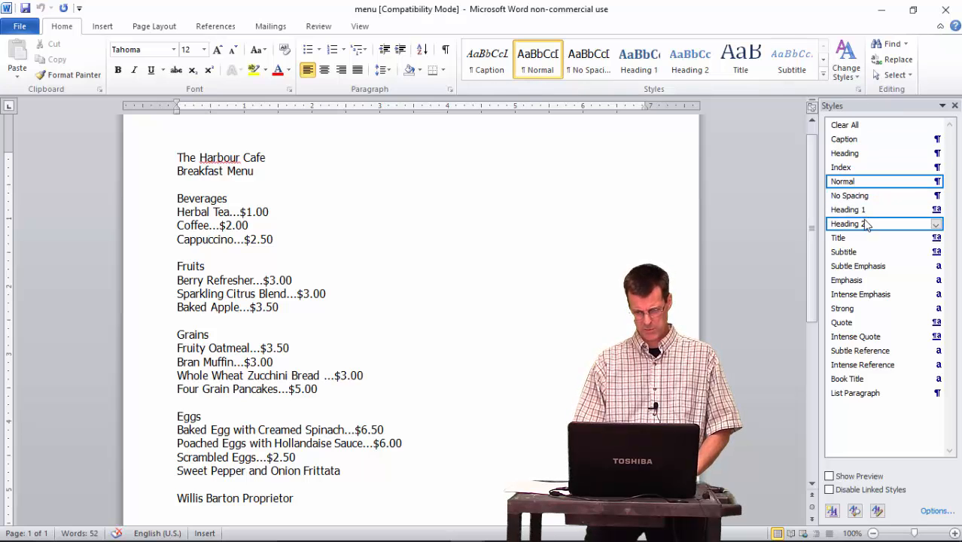
click(866, 240)
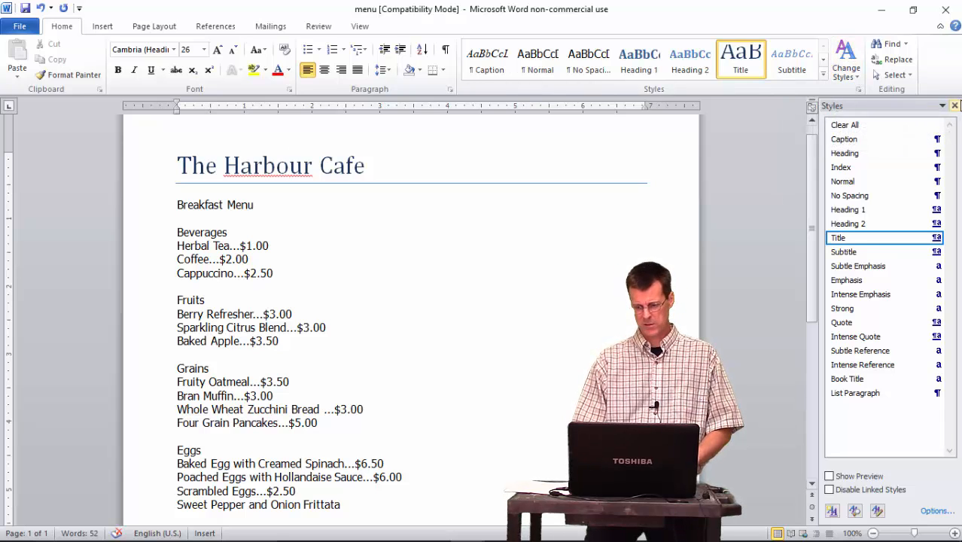
click(954, 106)
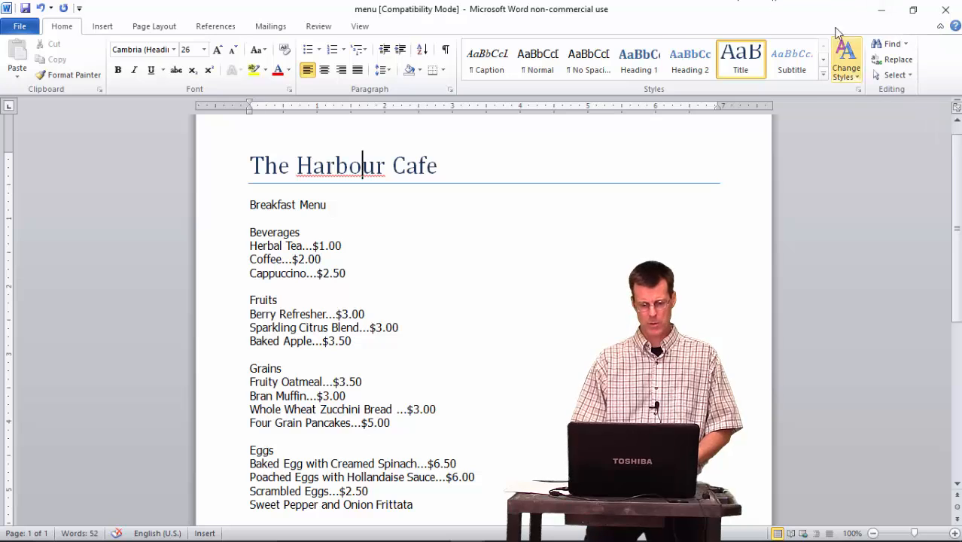
- Preview the available style sets, such as Modern, on the menu document without applying one
click(857, 81)
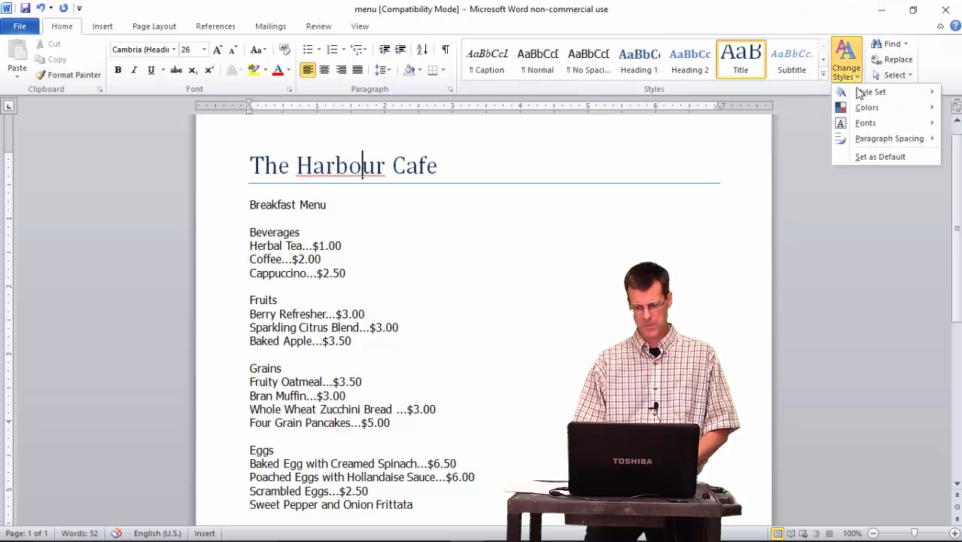
mouse_move(867, 98)
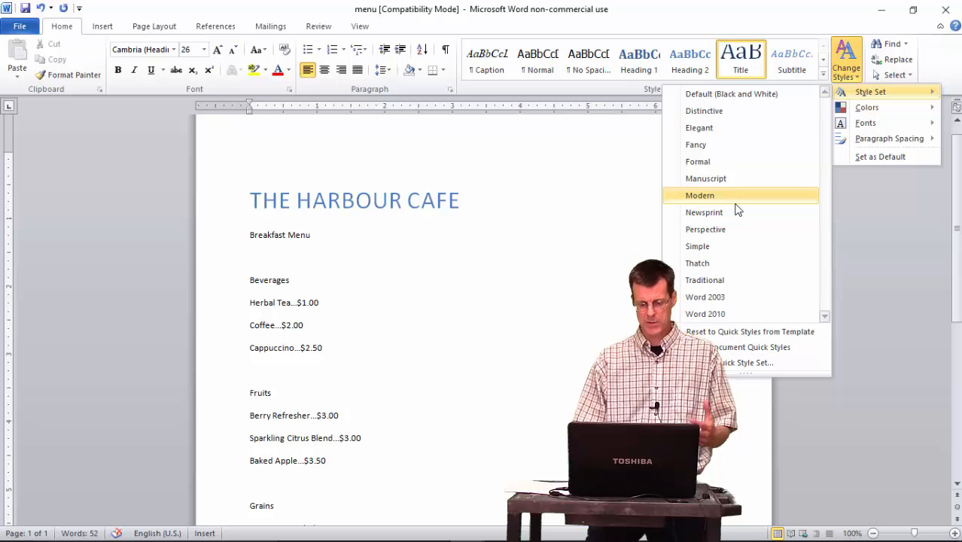
click(586, 263)
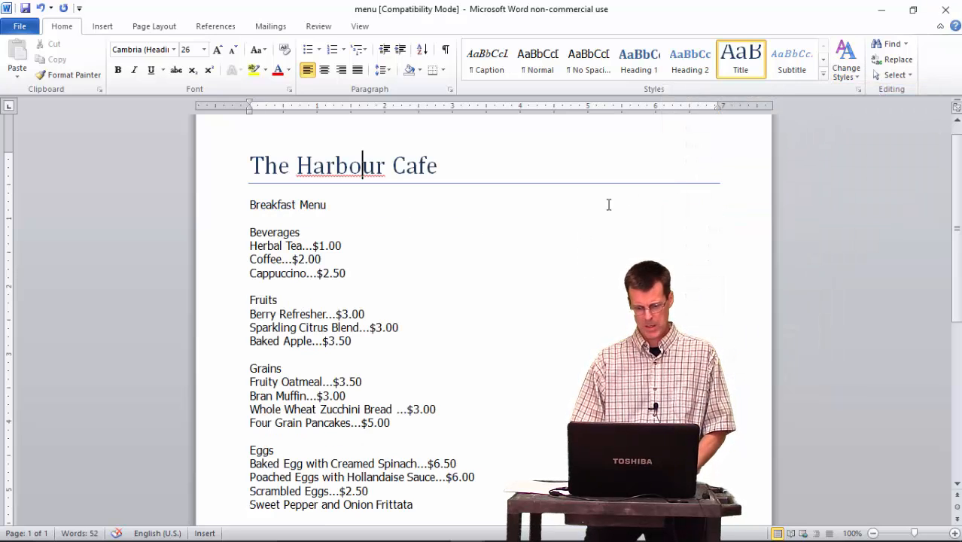
- Apply the Subtitle style to the "Breakfast Menu" line
click(281, 205)
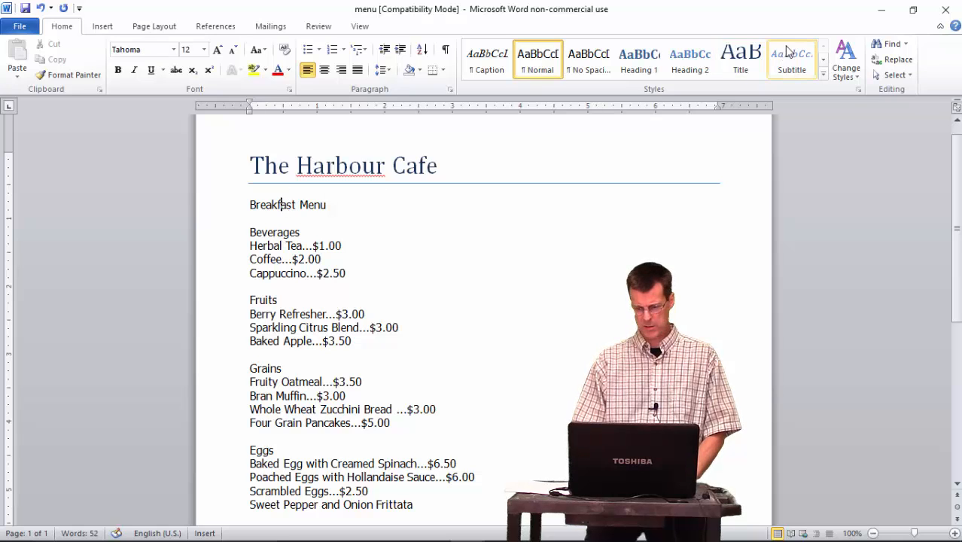
click(856, 90)
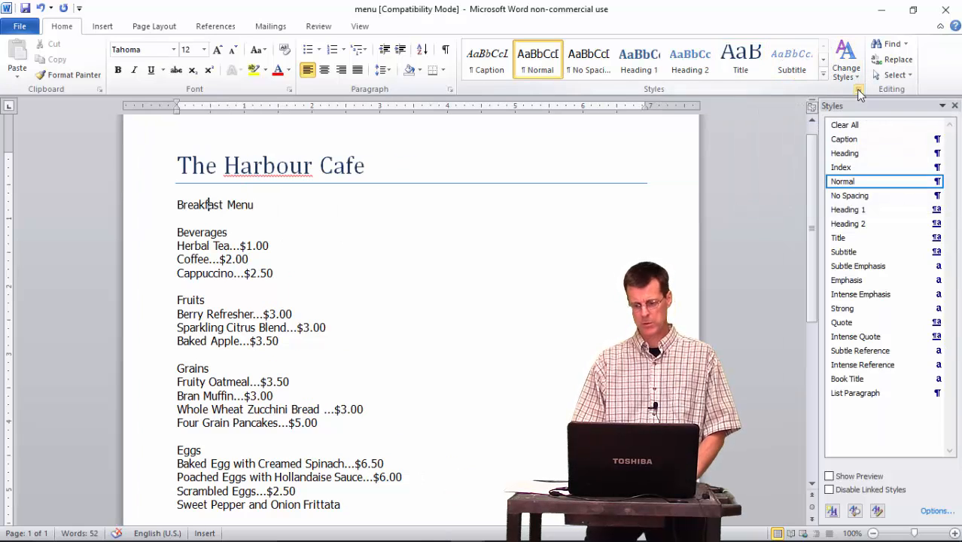
click(862, 253)
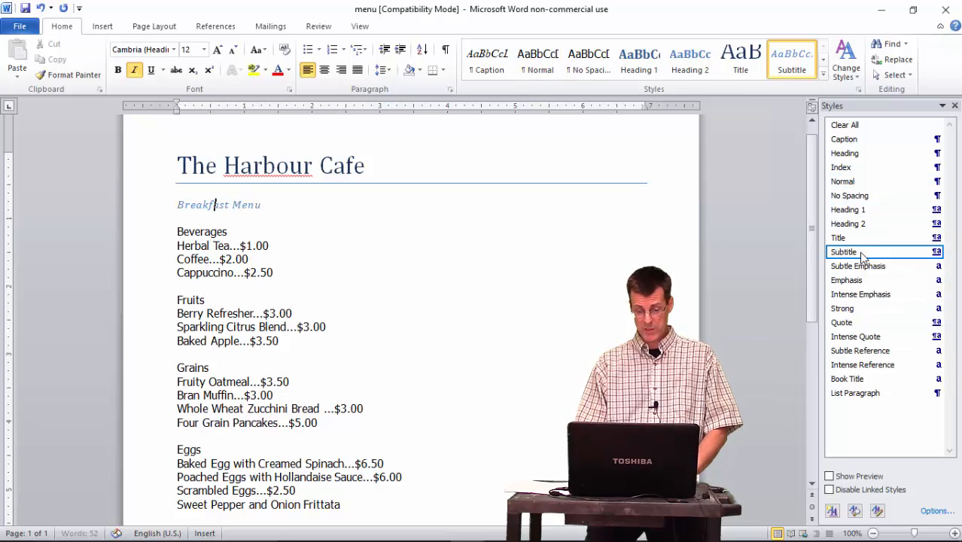
key(Left)
key(Left)
key(Left)
key(Left)
key(Left)
key(Left)
key(Left)
key(Left)
key(Left)
key(Left)
key(Left)
key(Left)
key(Left)
key(Left)
key(Left)
key(Left)
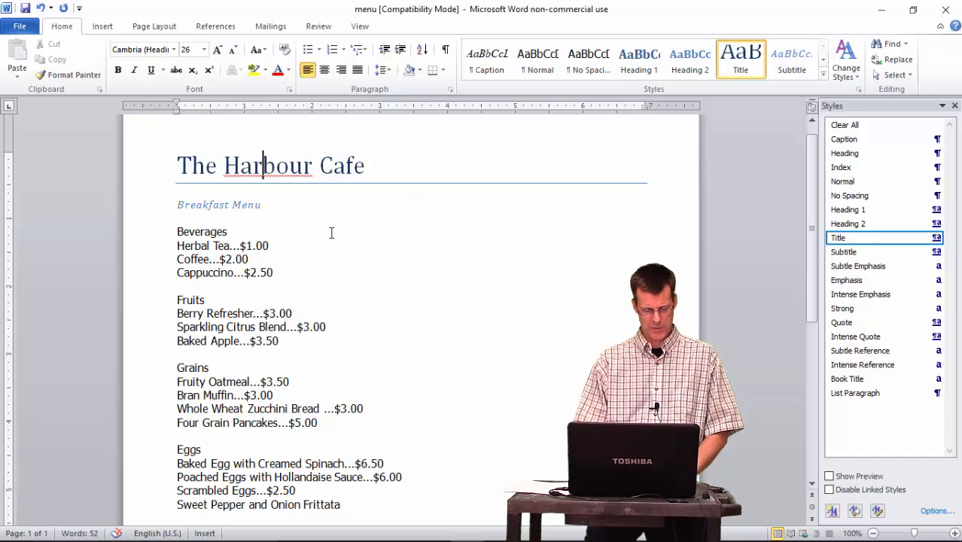
- Apply the Heading 1 style to the "Beverages" line
click(194, 231)
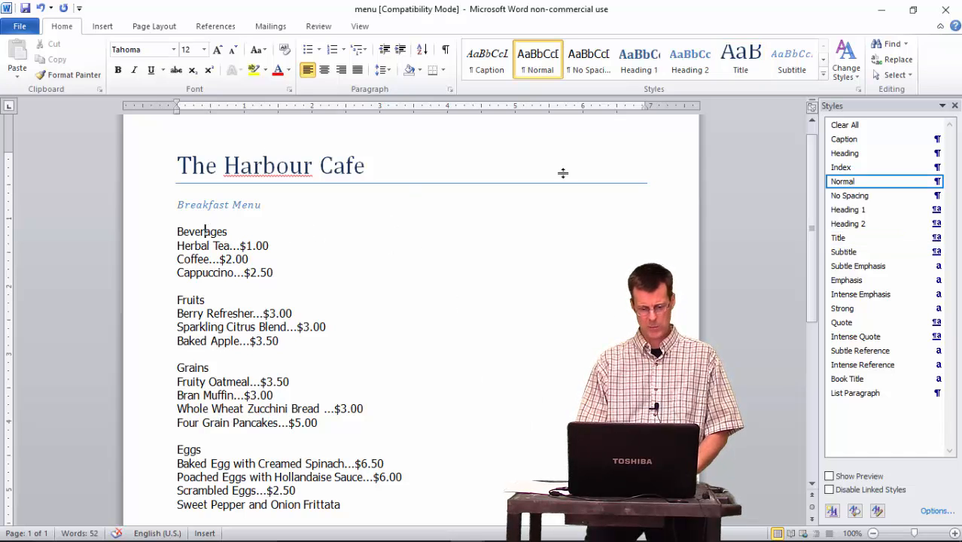
click(847, 212)
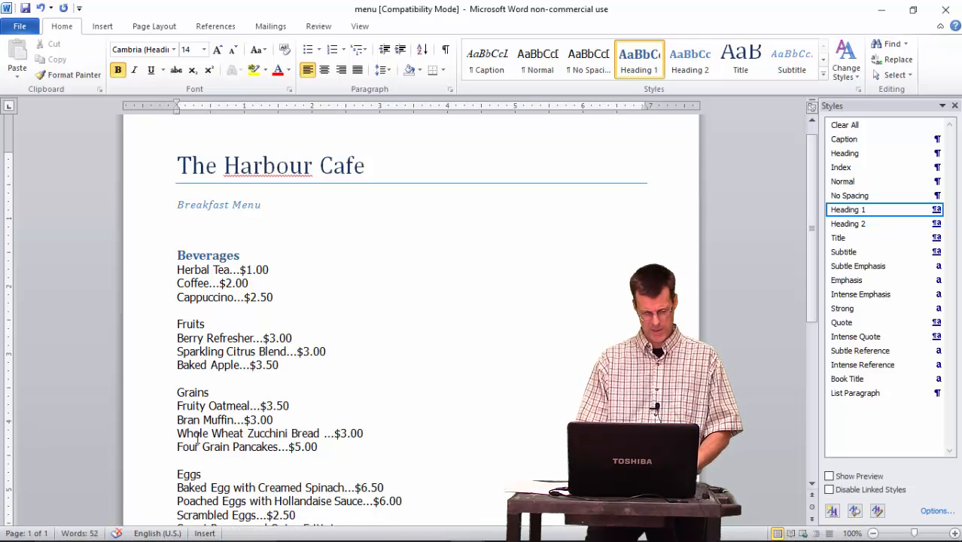
- Start a new paragraph style from the "Fruity Oatmeal" line and name it "Mr O Style"
click(187, 405)
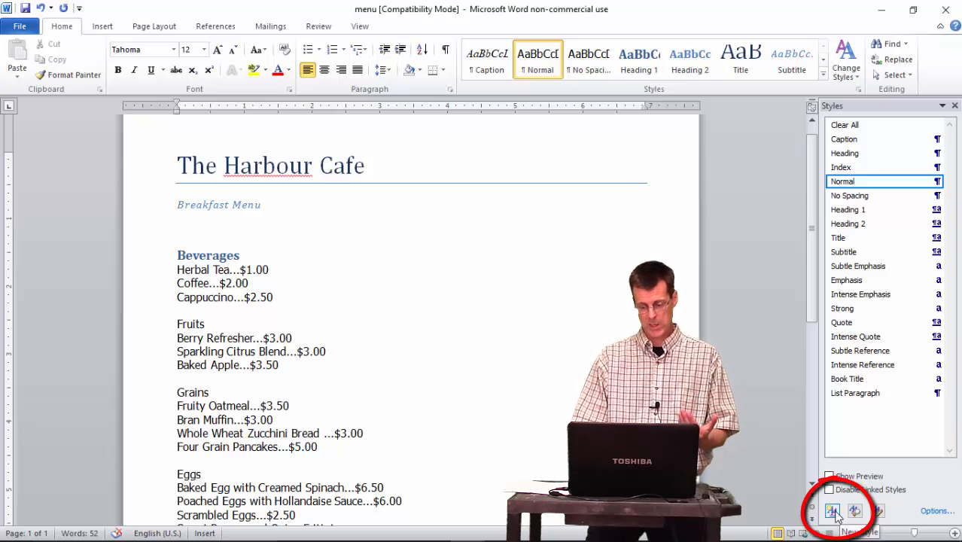
click(832, 512)
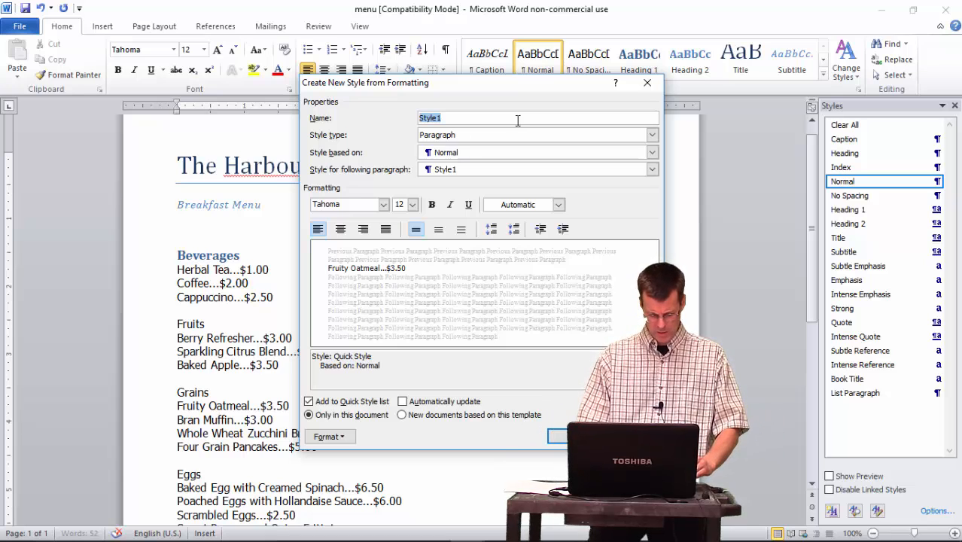
text(Mr )
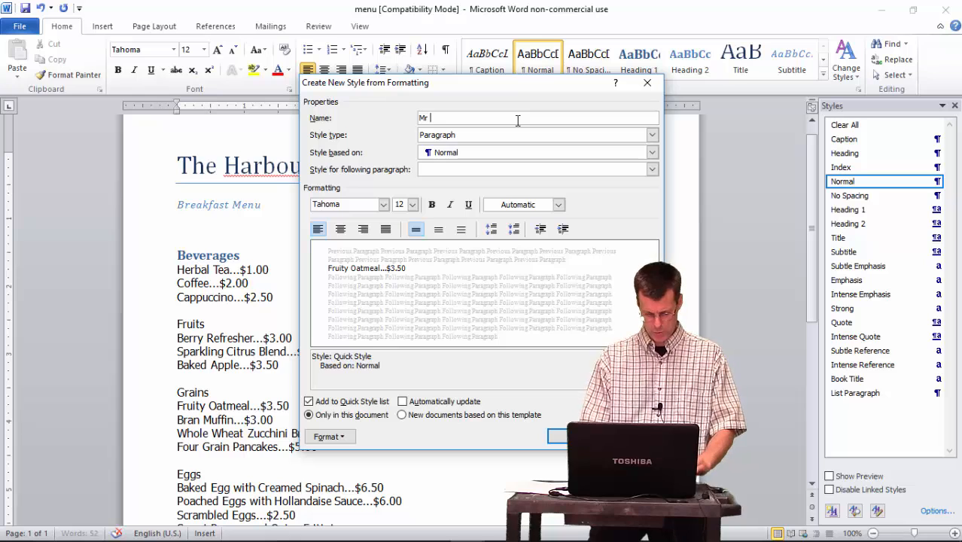
text(O Styl)
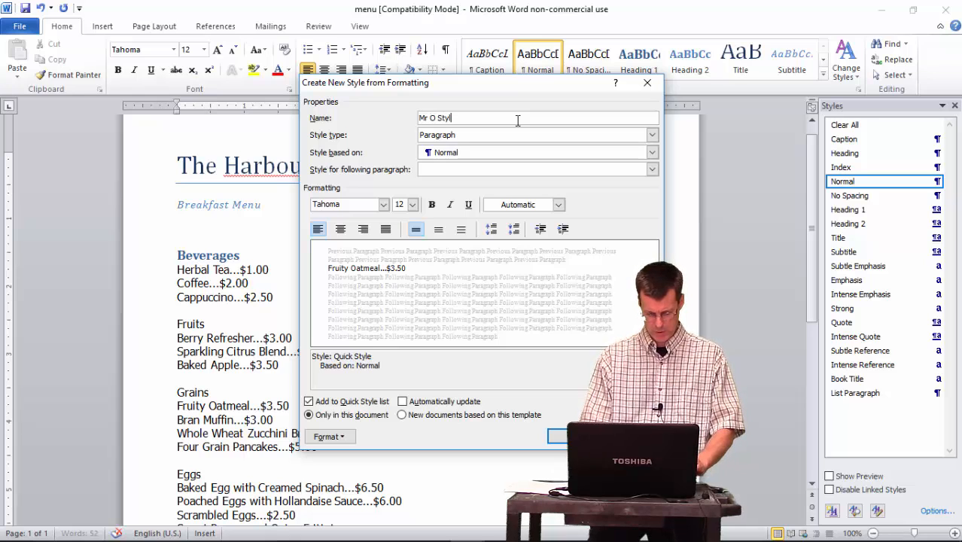
text(e)
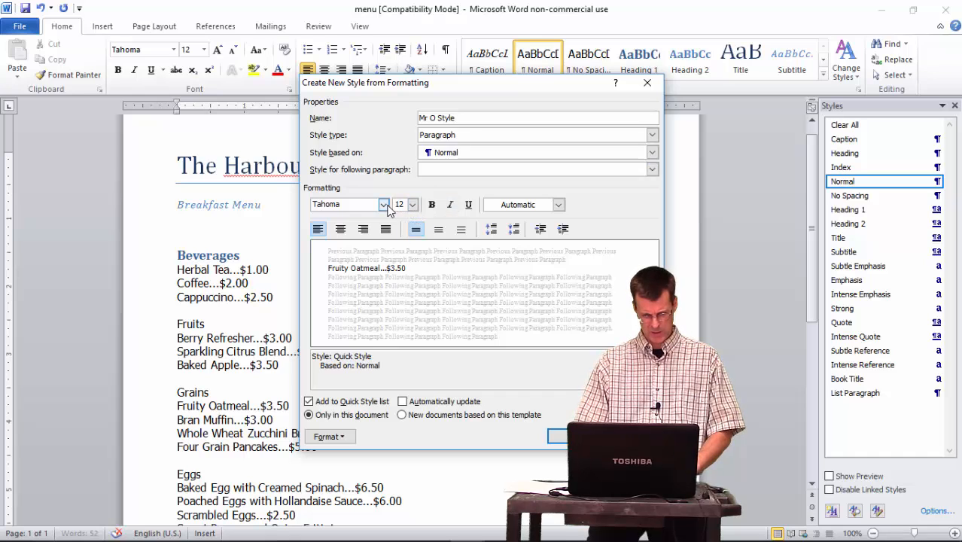
- Format the new style as 16 pt, bold, dark blue Text 2 and centered, and create it
click(413, 204)
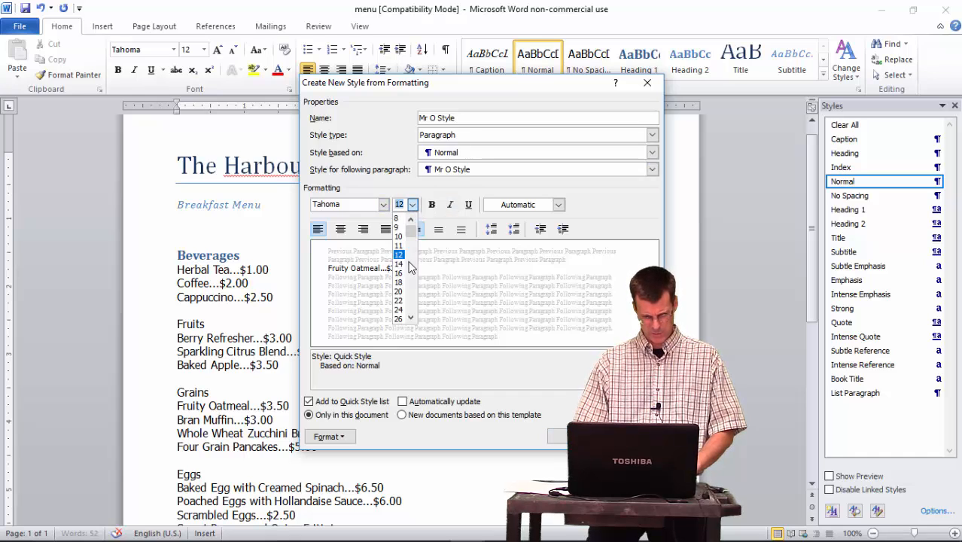
click(407, 273)
click(433, 205)
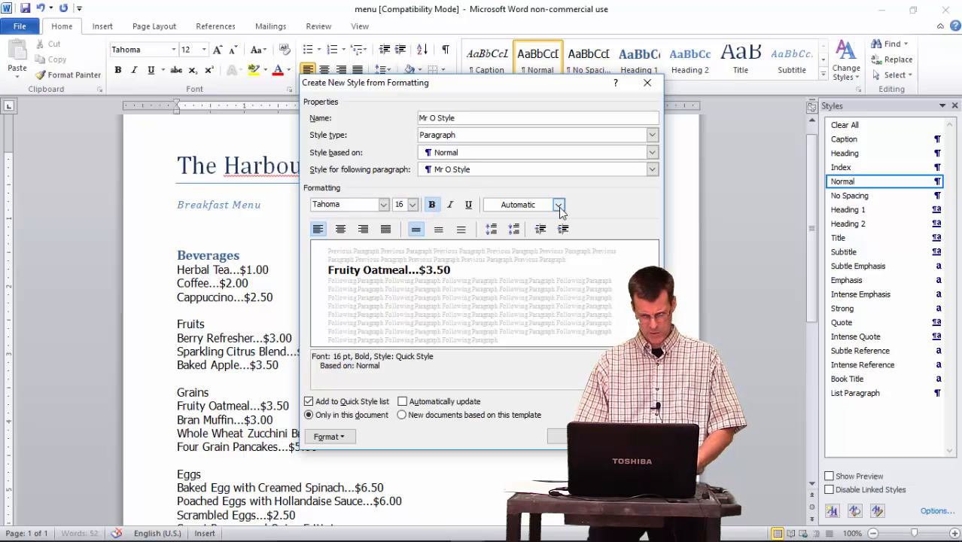
click(559, 205)
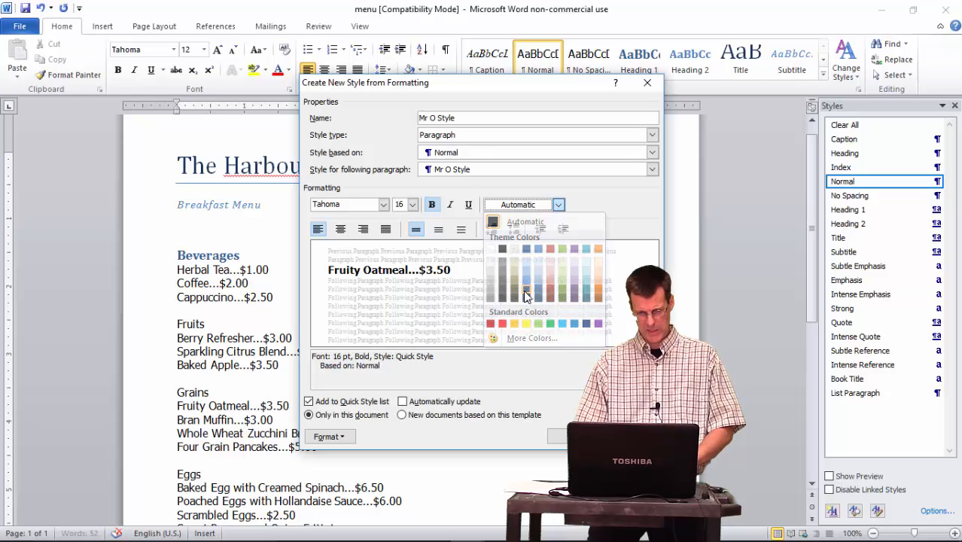
click(524, 291)
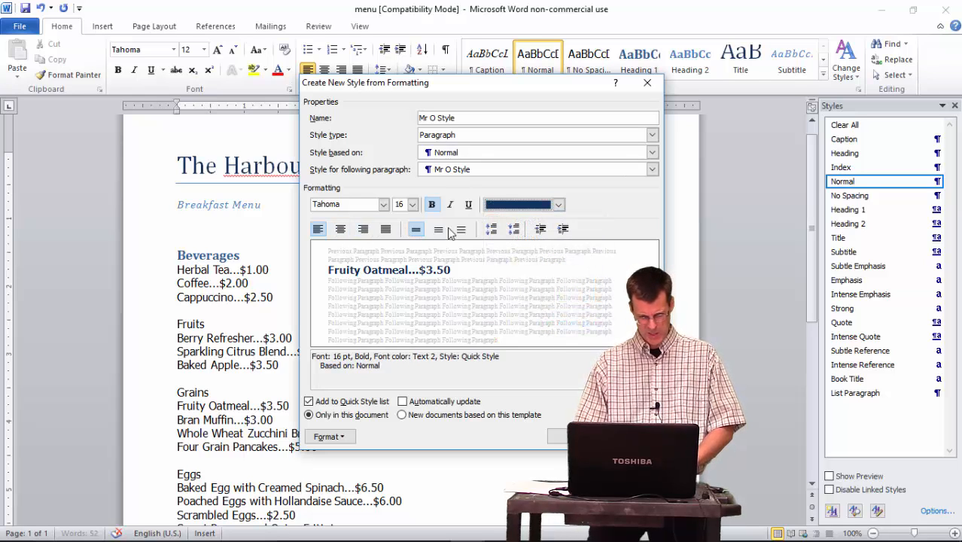
click(341, 230)
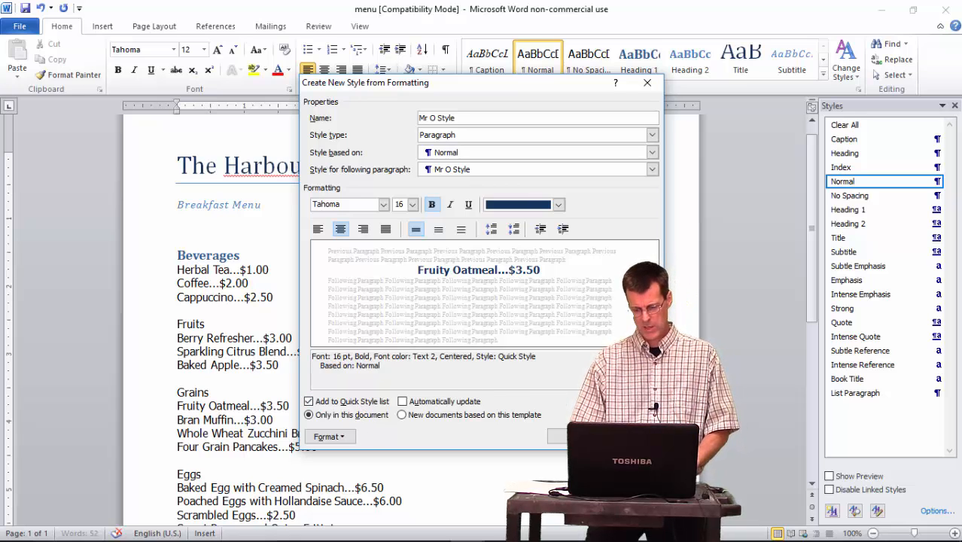
key(Return)
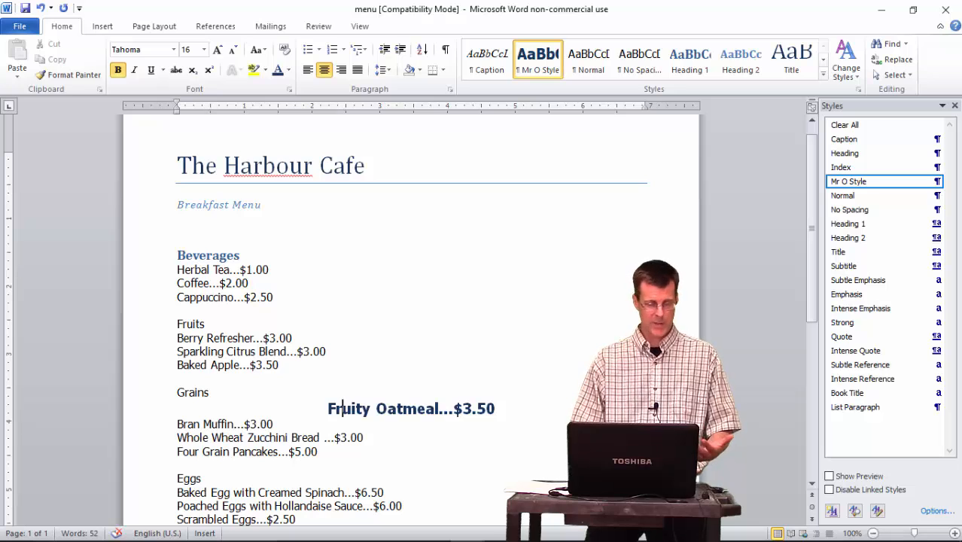
- Apply the custom Mr O Style to the "Bran Muffin" line
click(197, 421)
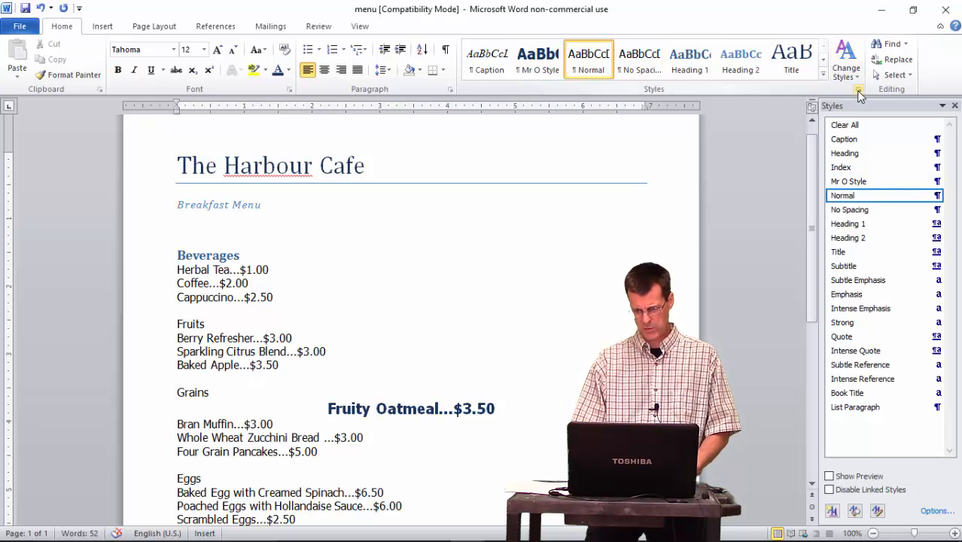
click(868, 183)
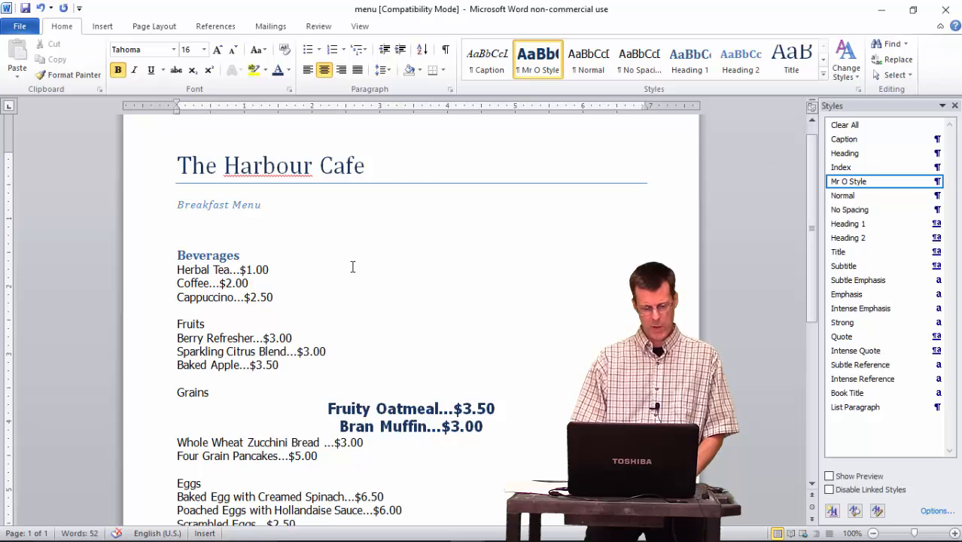
- Open the Subtitle style of the "Breakfast Menu" line for modification and set its font size to 16
click(207, 200)
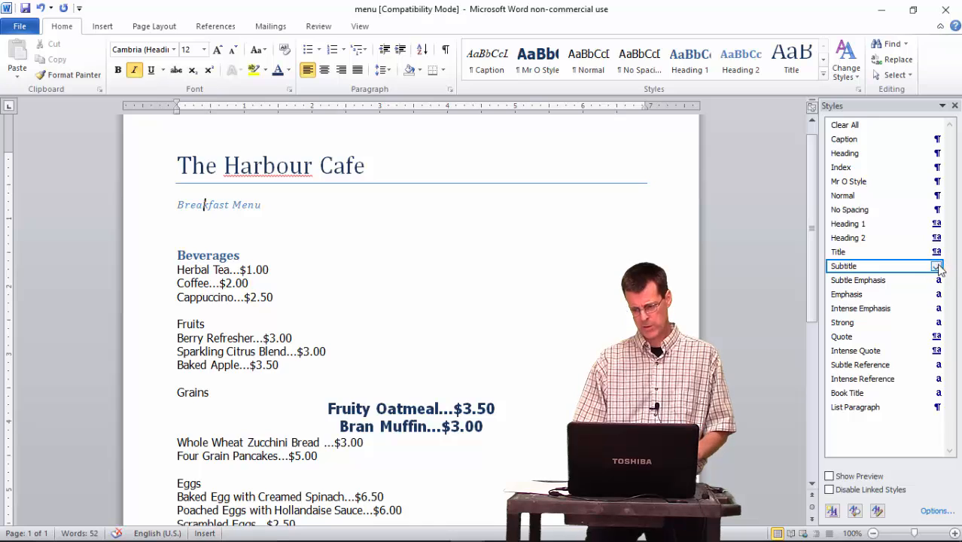
mouse_move(937, 268)
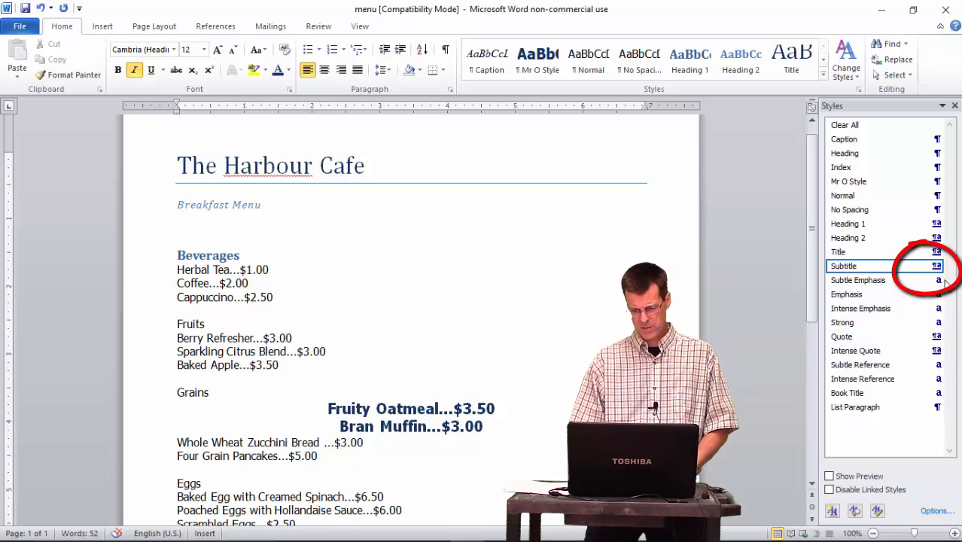
click(937, 269)
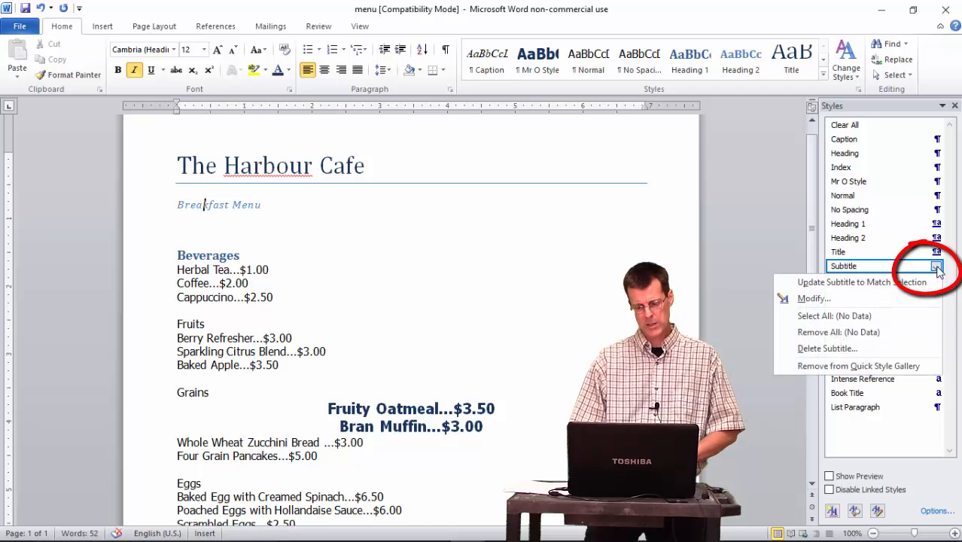
click(834, 300)
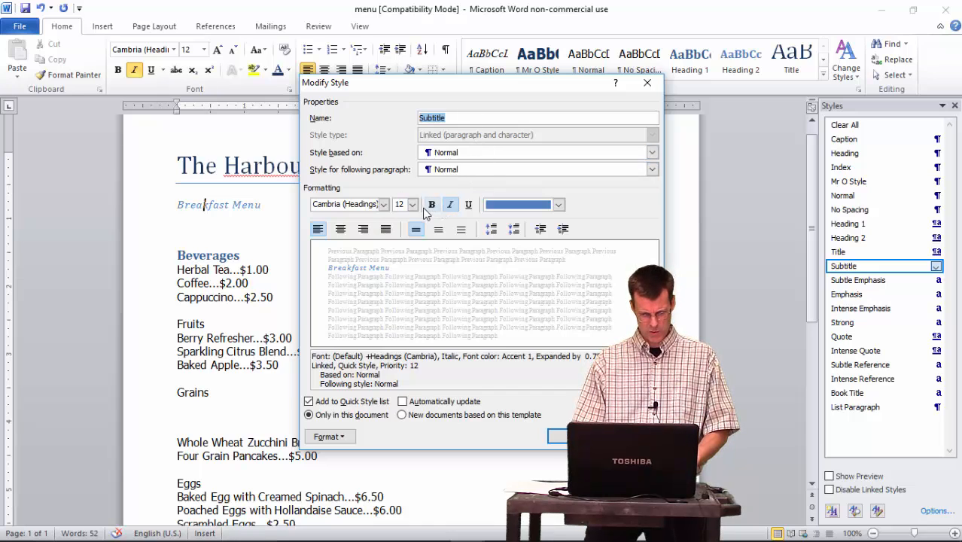
click(413, 205)
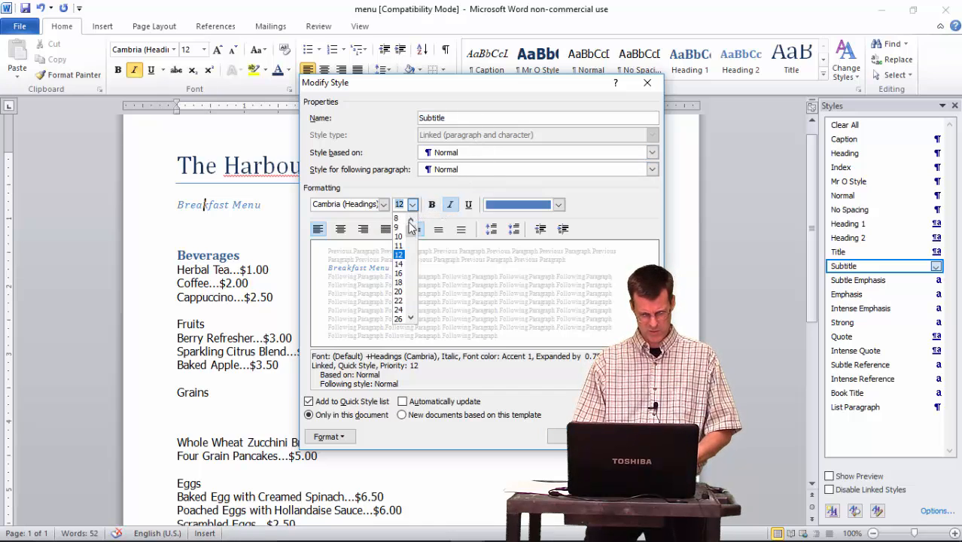
click(400, 272)
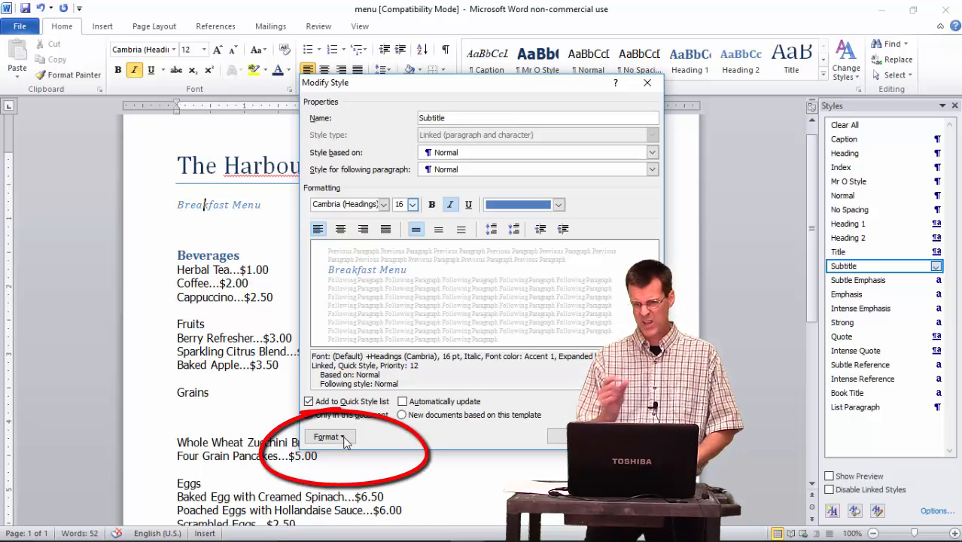
- Give the Subtitle style a box border with a large-gap dashed line, purple Accent 4 color and 4 ½ pt width
click(329, 437)
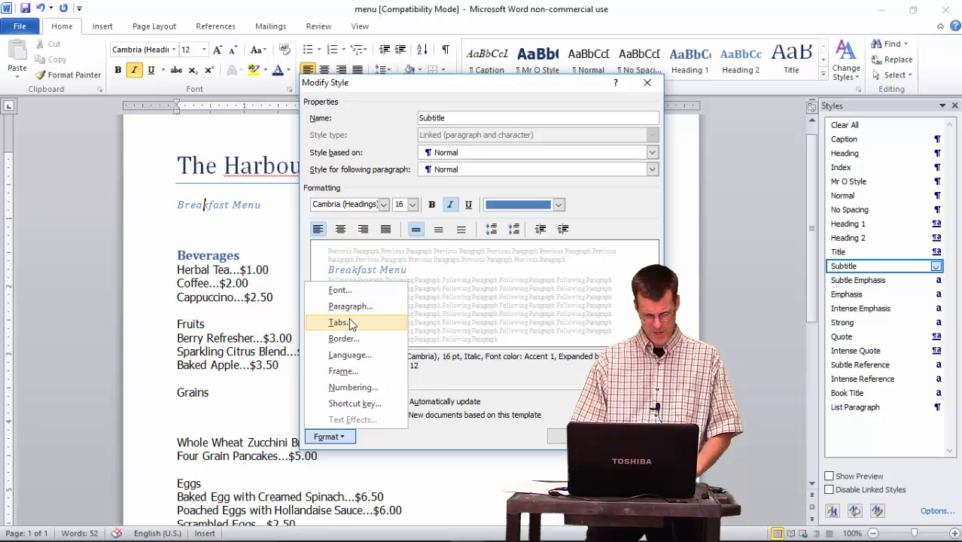
click(349, 343)
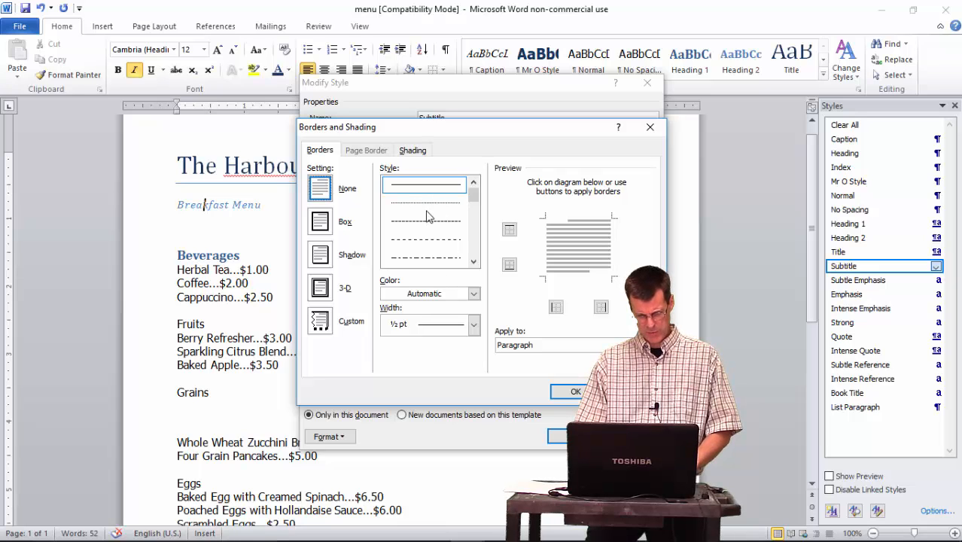
click(425, 240)
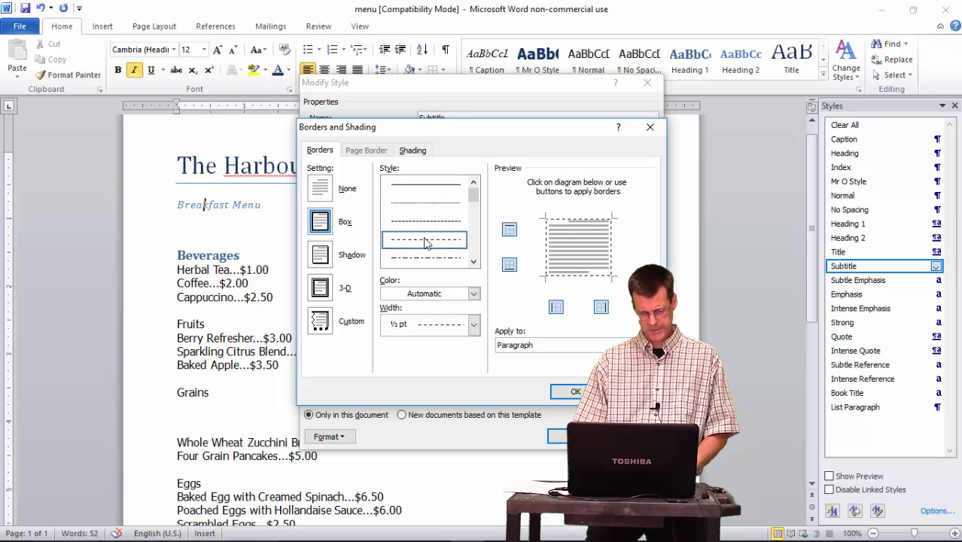
click(429, 294)
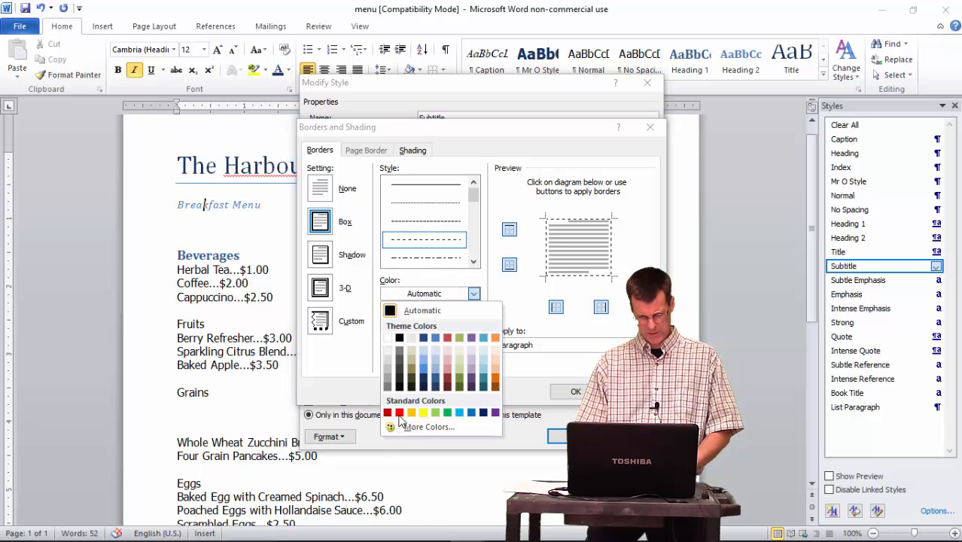
click(471, 384)
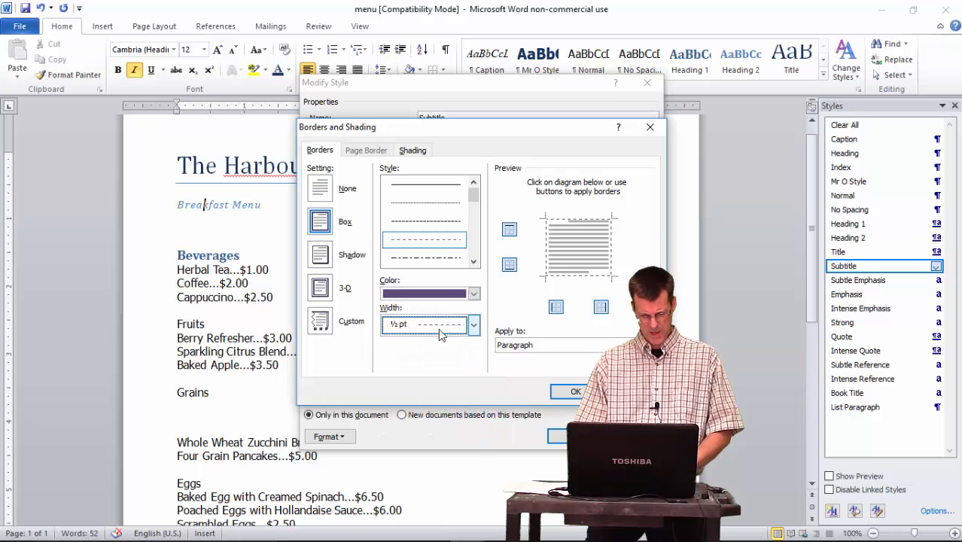
click(473, 325)
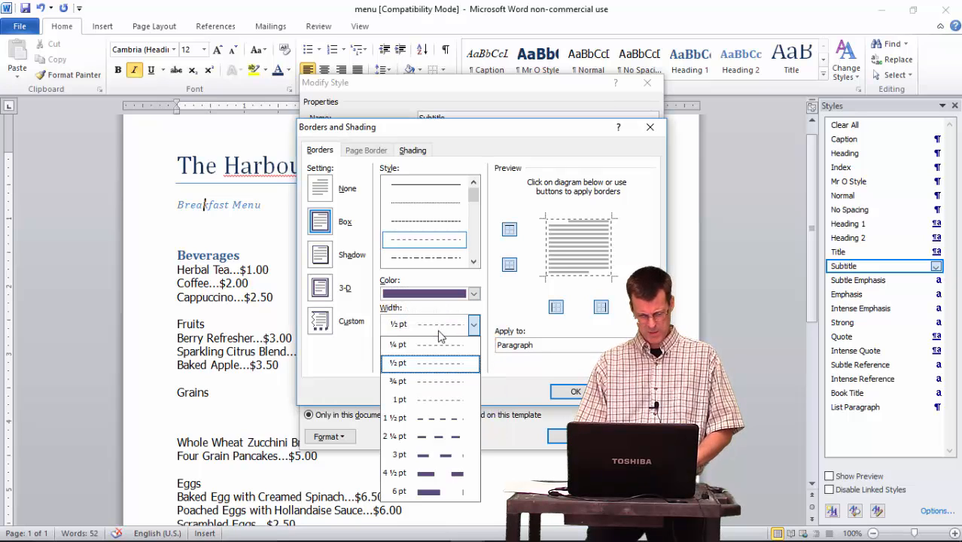
click(428, 473)
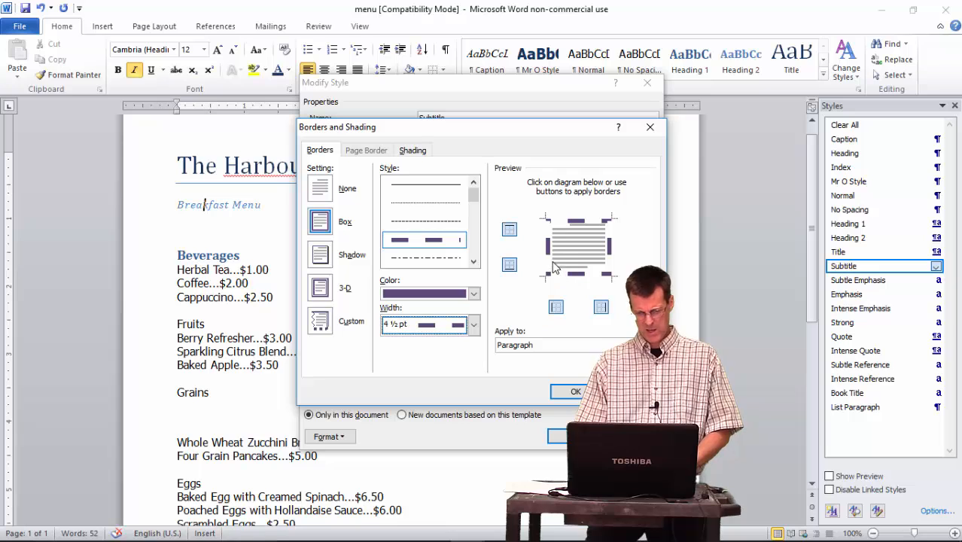
- Remove the top, left and right borders so the Subtitle style keeps only its bottom border, applied to the paragraph
click(546, 256)
click(566, 226)
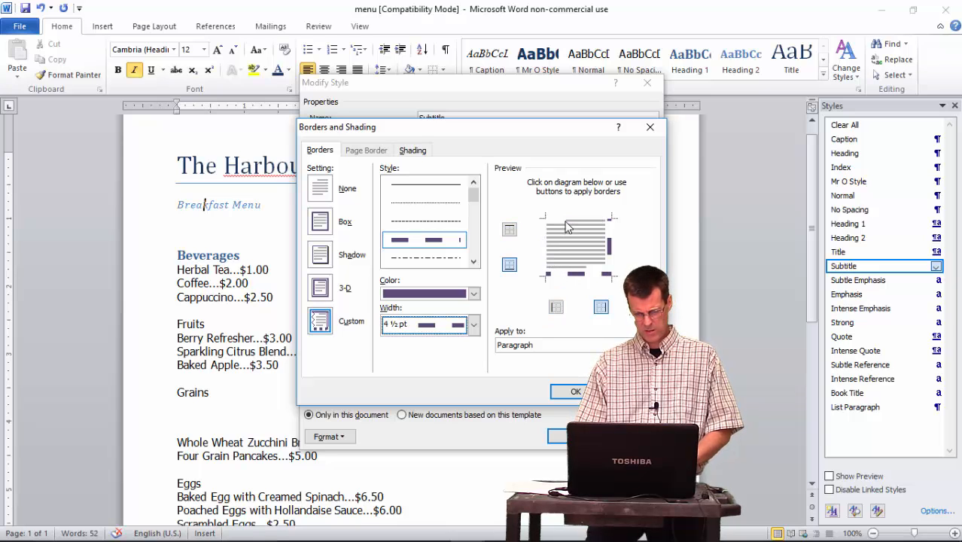
click(611, 246)
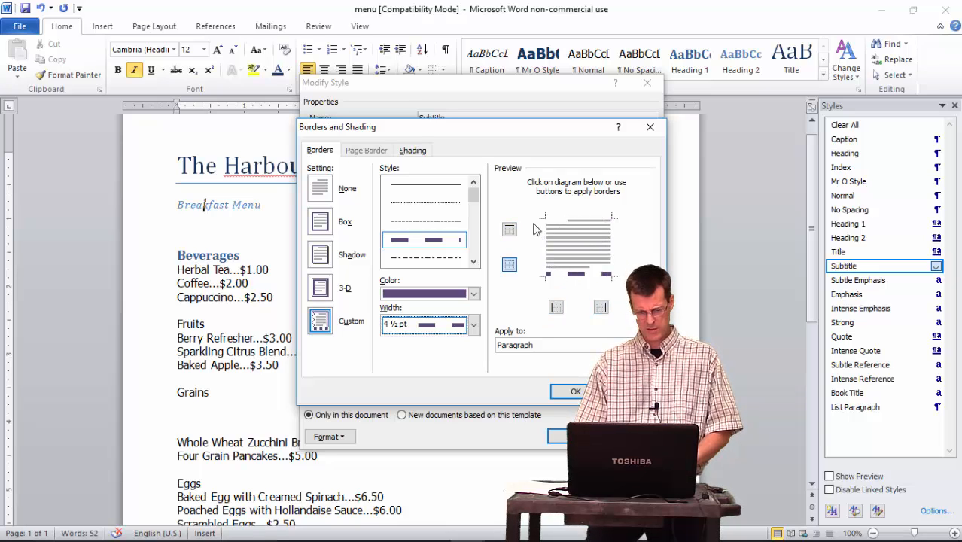
click(510, 229)
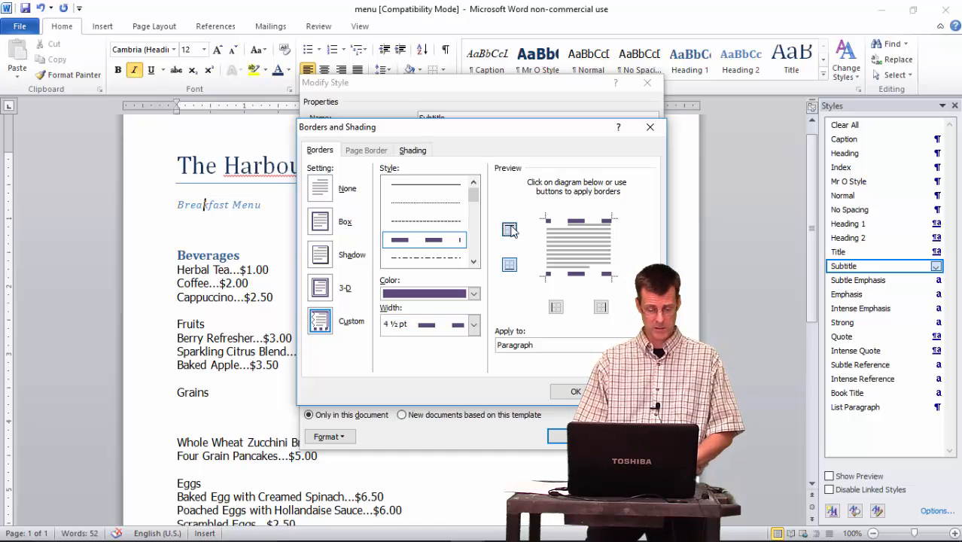
click(510, 229)
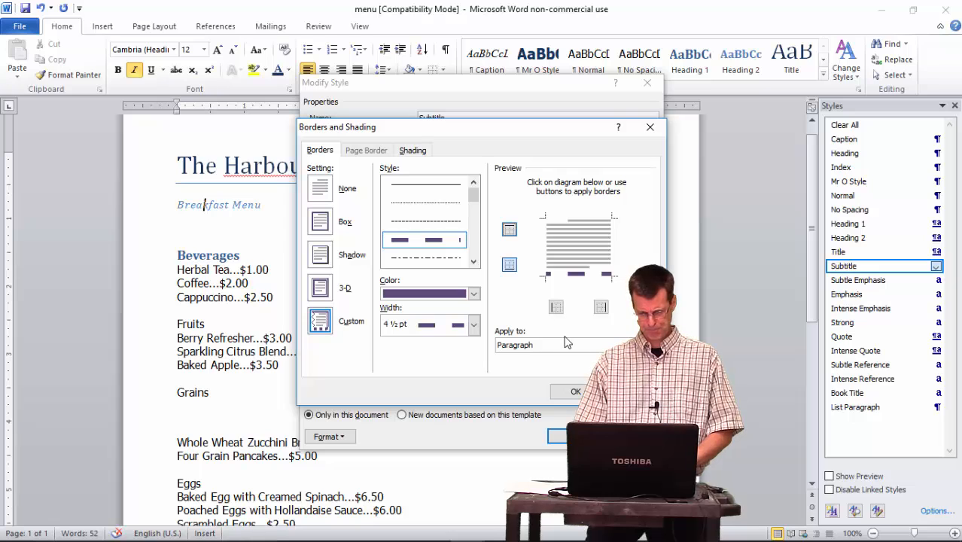
click(648, 345)
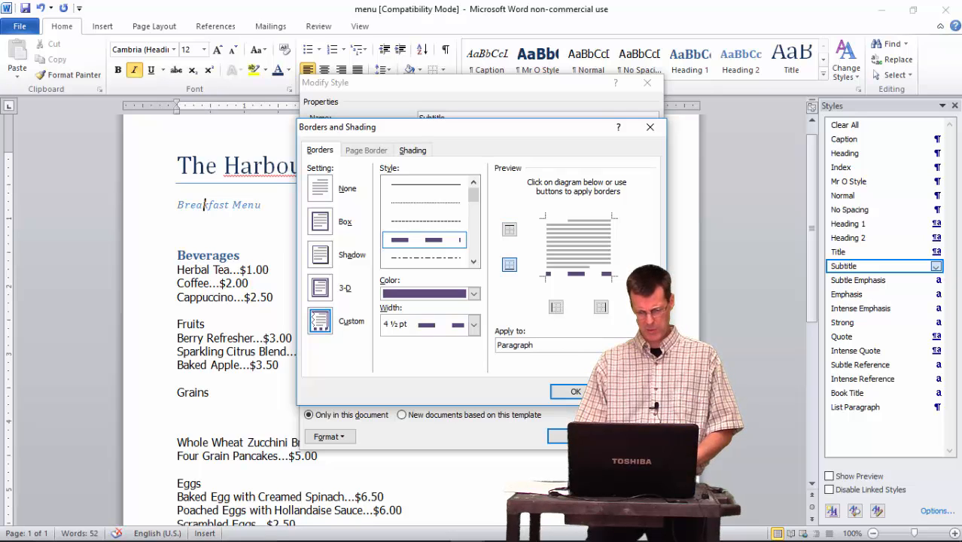
click(648, 345)
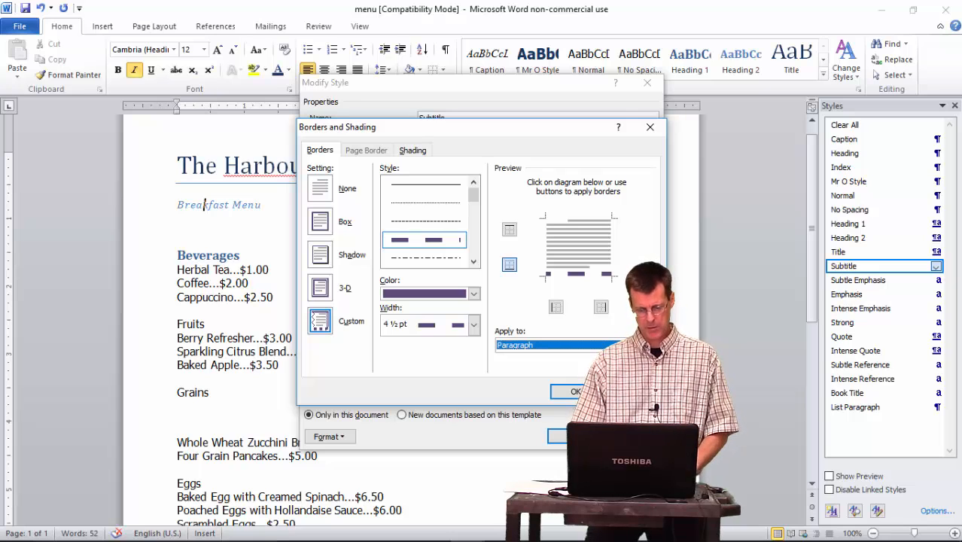
click(575, 393)
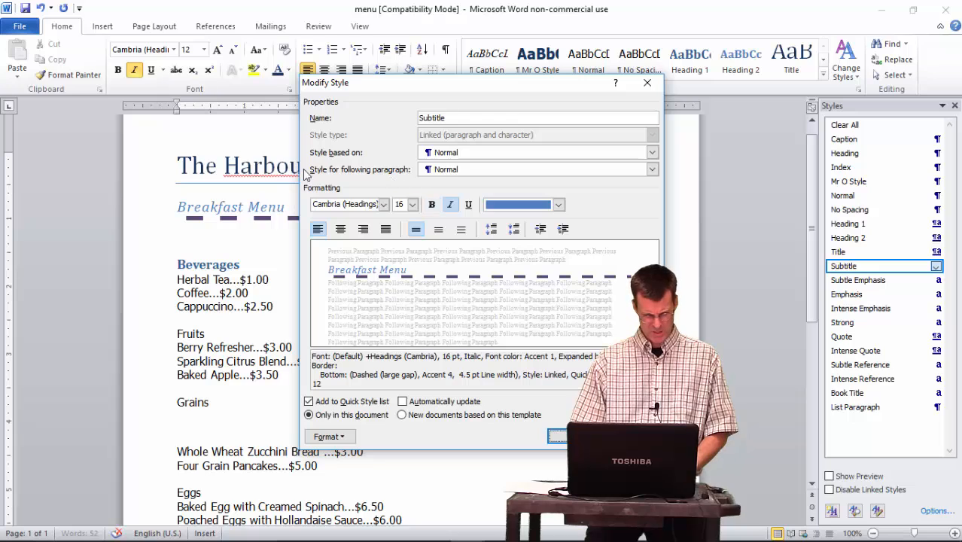
- Make the Subtitle style bold and save it, and modify it again to center its text
click(432, 206)
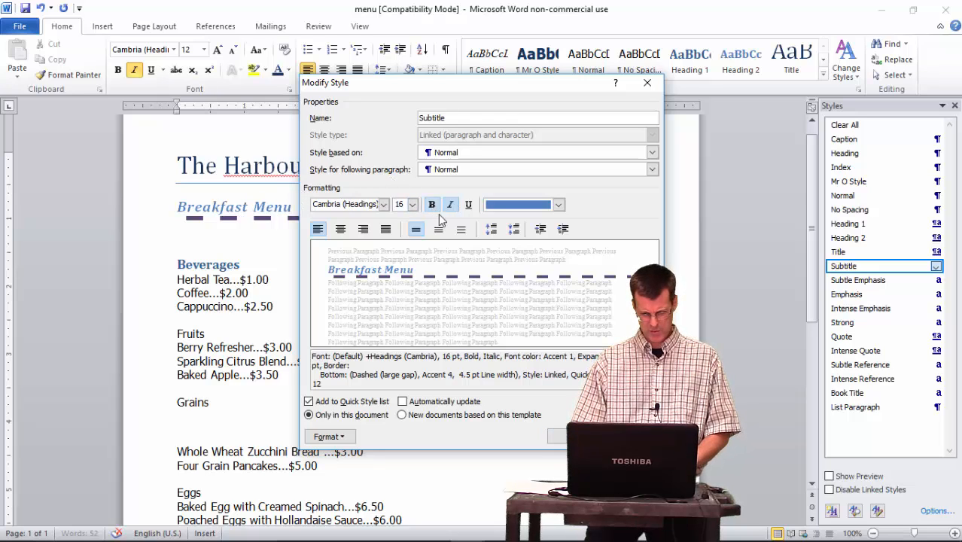
click(555, 442)
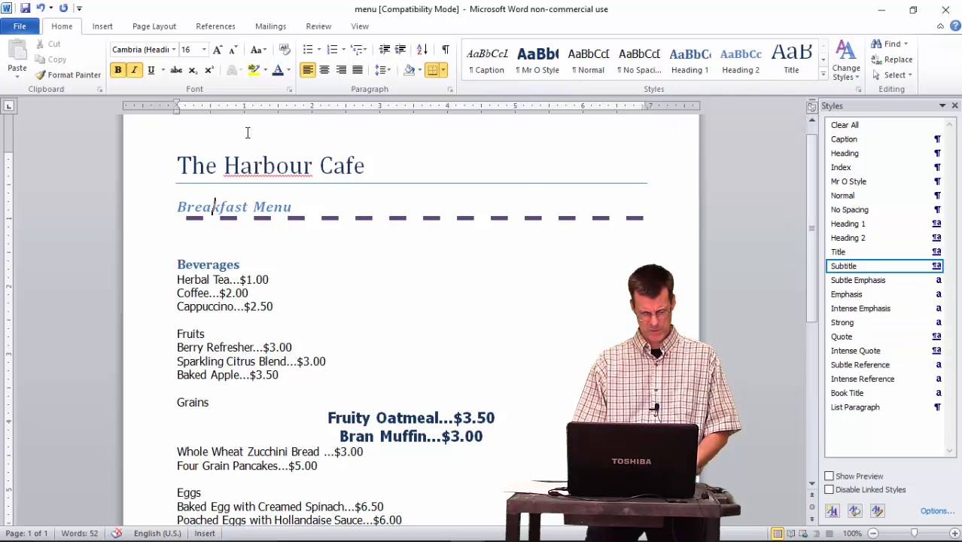
click(935, 265)
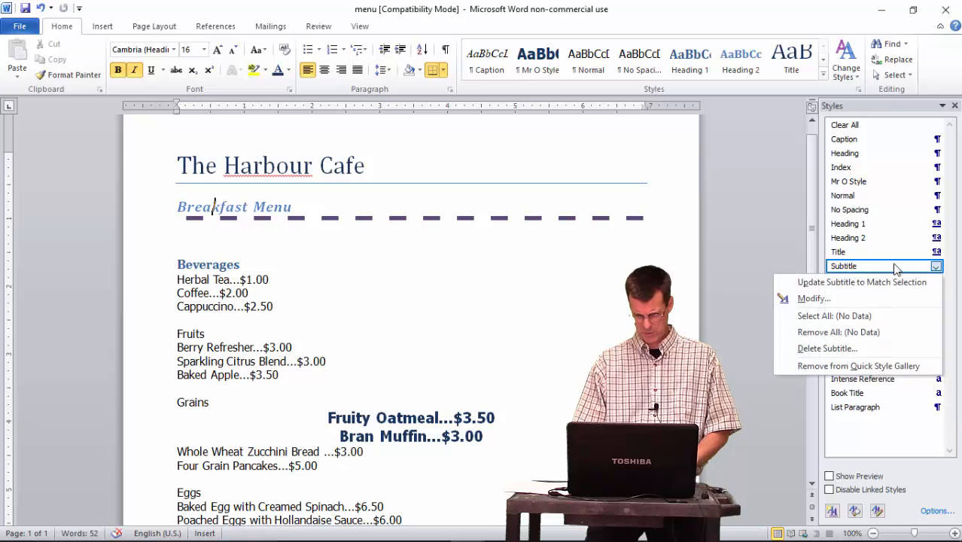
click(821, 298)
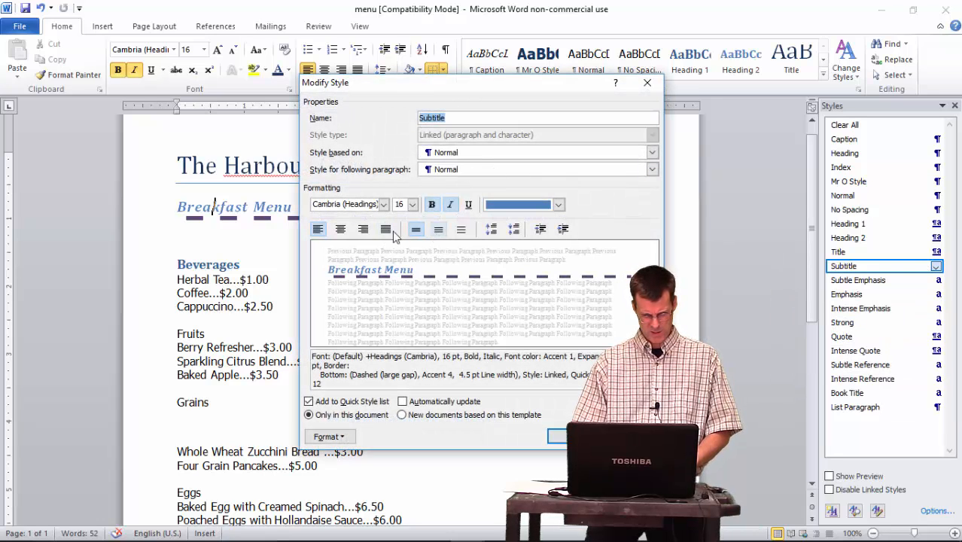
click(340, 230)
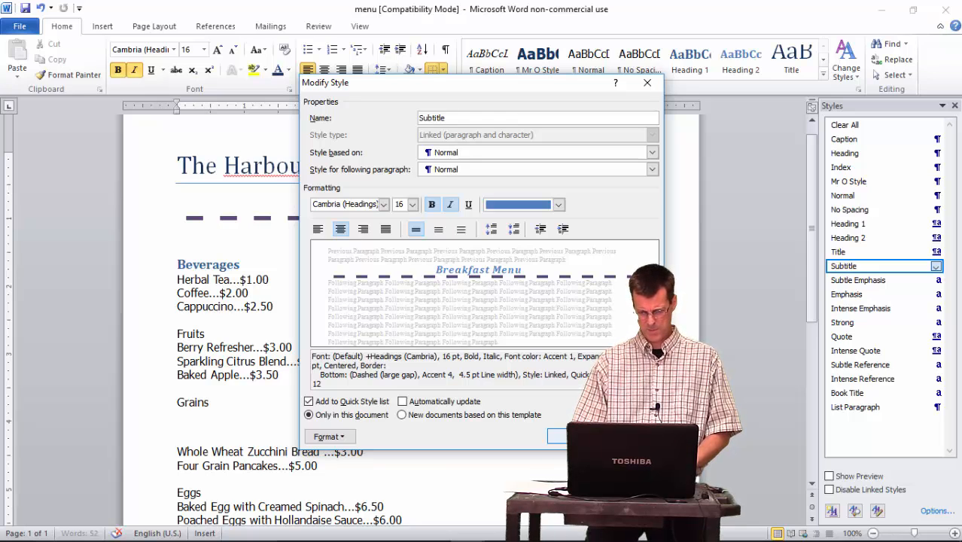
click(575, 436)
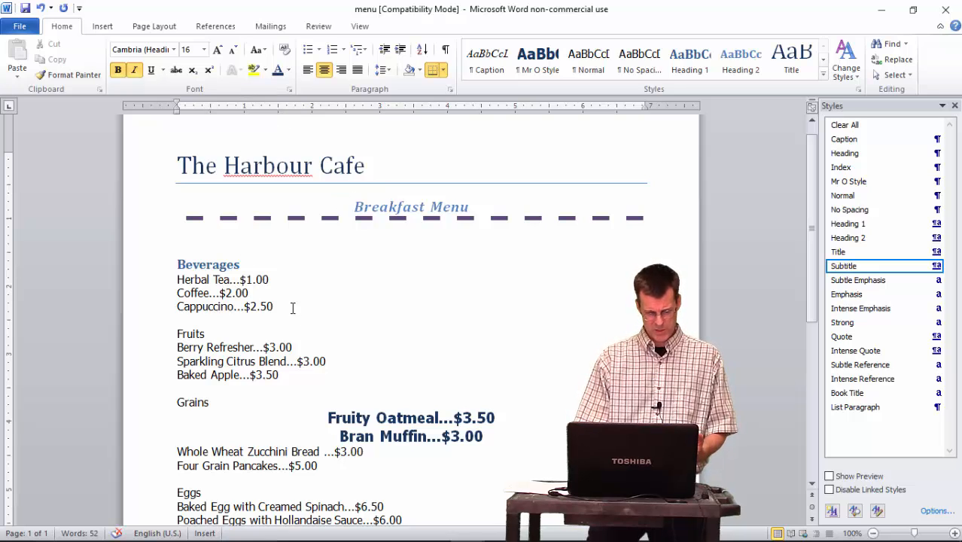
- Apply the modified Subtitle style to the "Grains" line
click(184, 404)
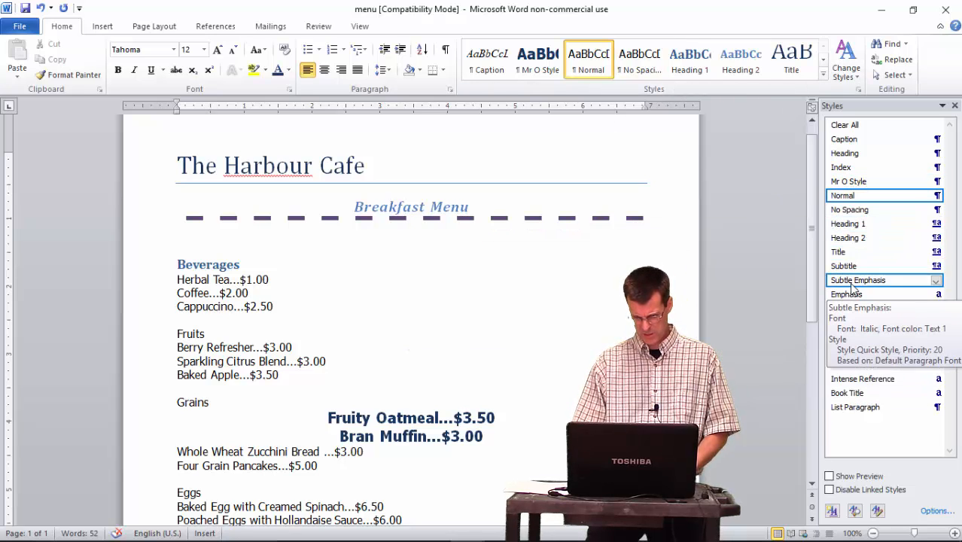
click(843, 266)
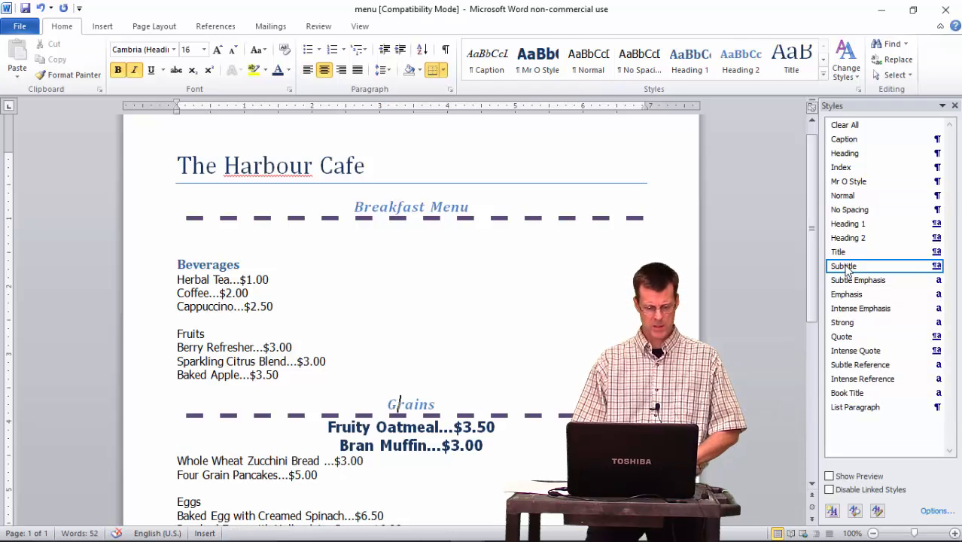